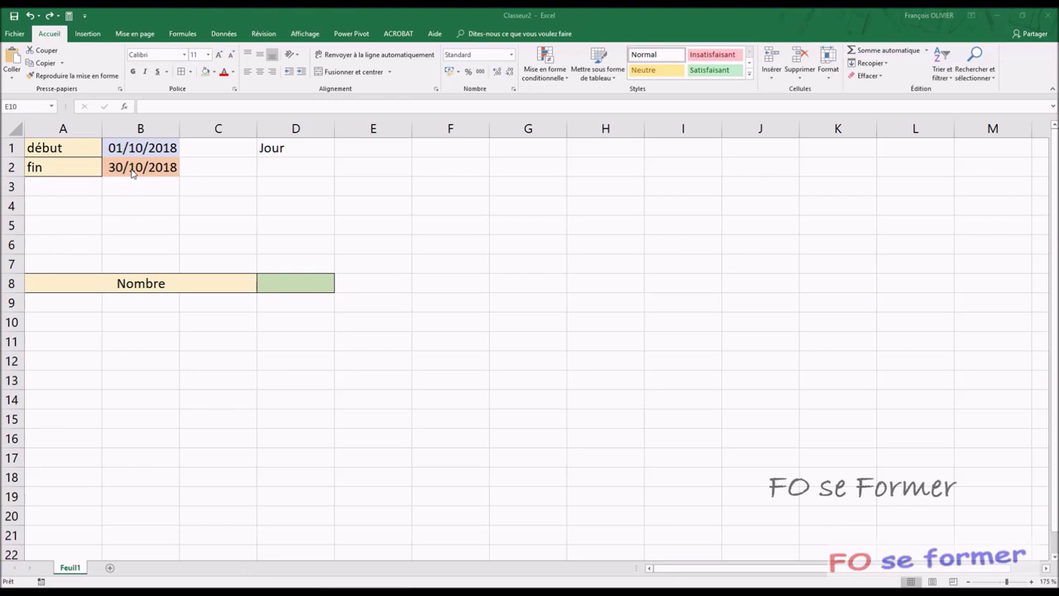
Enter 1 in F1 and extend it down to F7 as the series 1 through 7 (Incrémenter une série).
{"action": "left_click", "coordinate": [432, 147]}
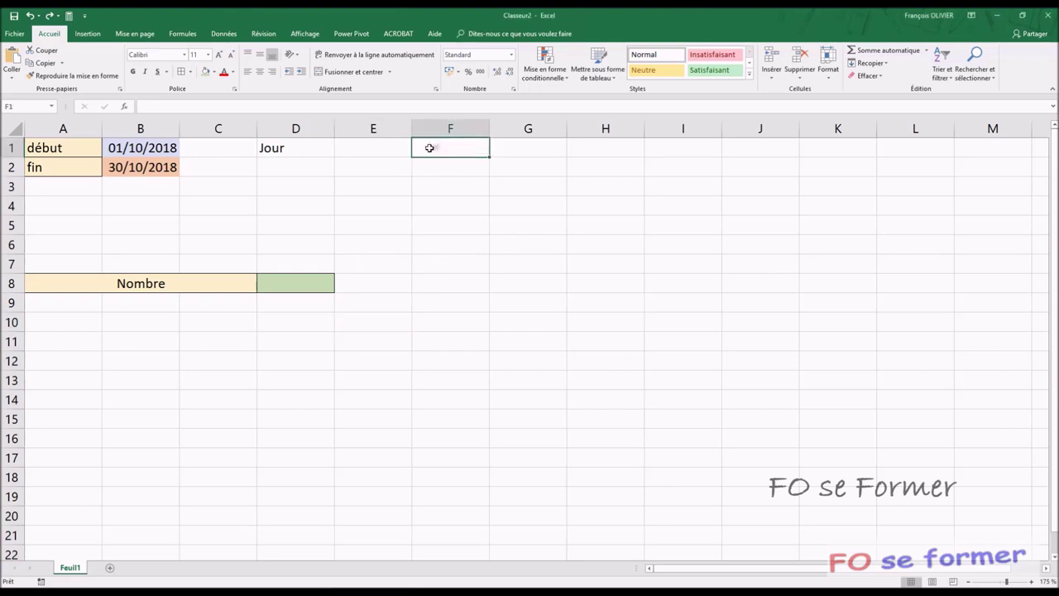
{"action": "type", "text": "1"}
{"action": "key", "text": "Return"}
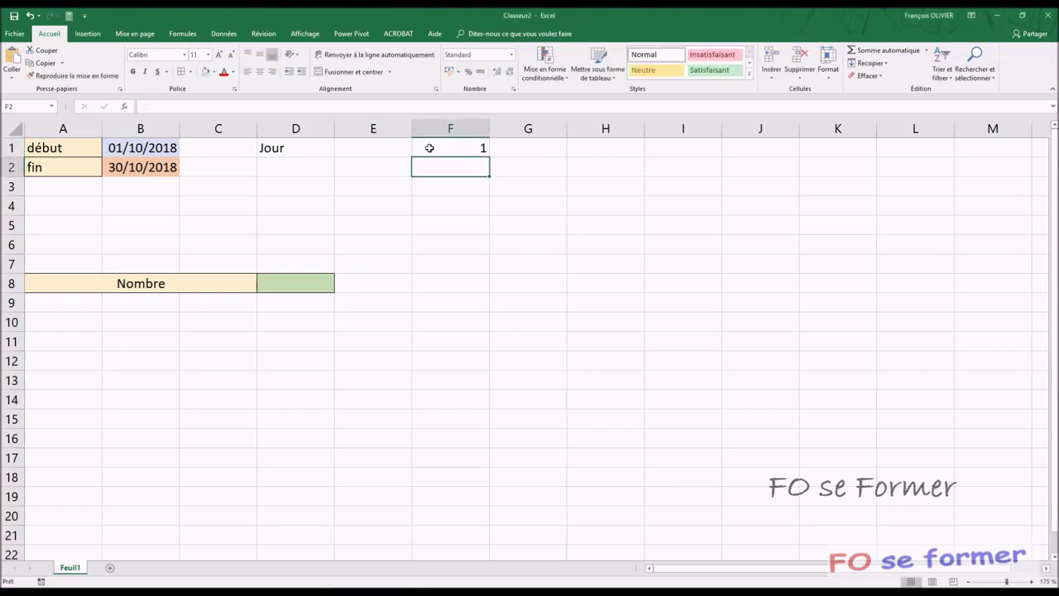
{"action": "left_click", "coordinate": [429, 148]}
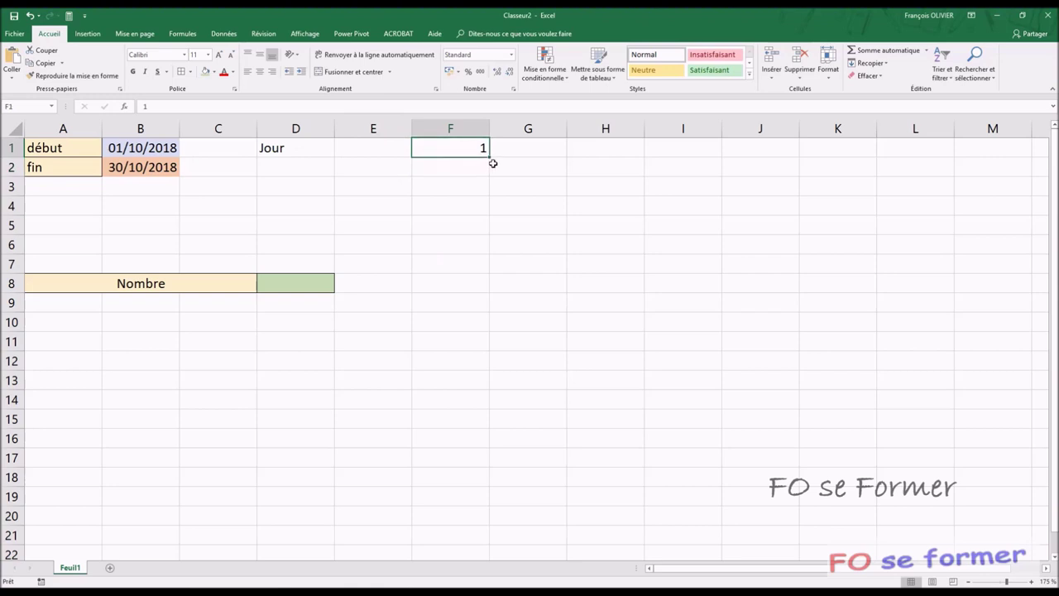
{"action": "left_click_drag", "start_coordinate": [489, 158], "coordinate": [489, 272]}
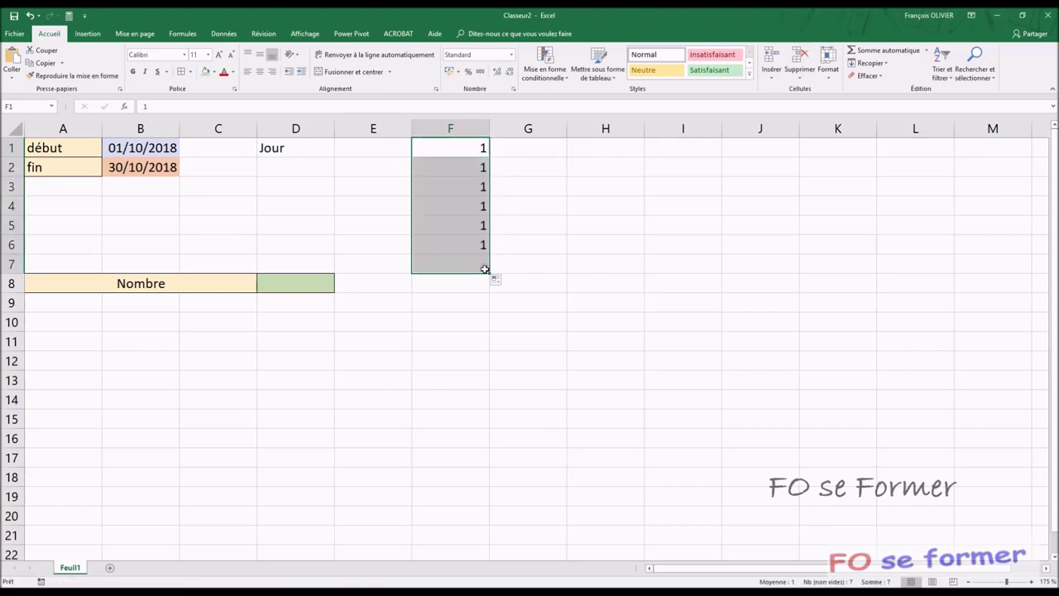
{"action": "left_click", "coordinate": [503, 283]}
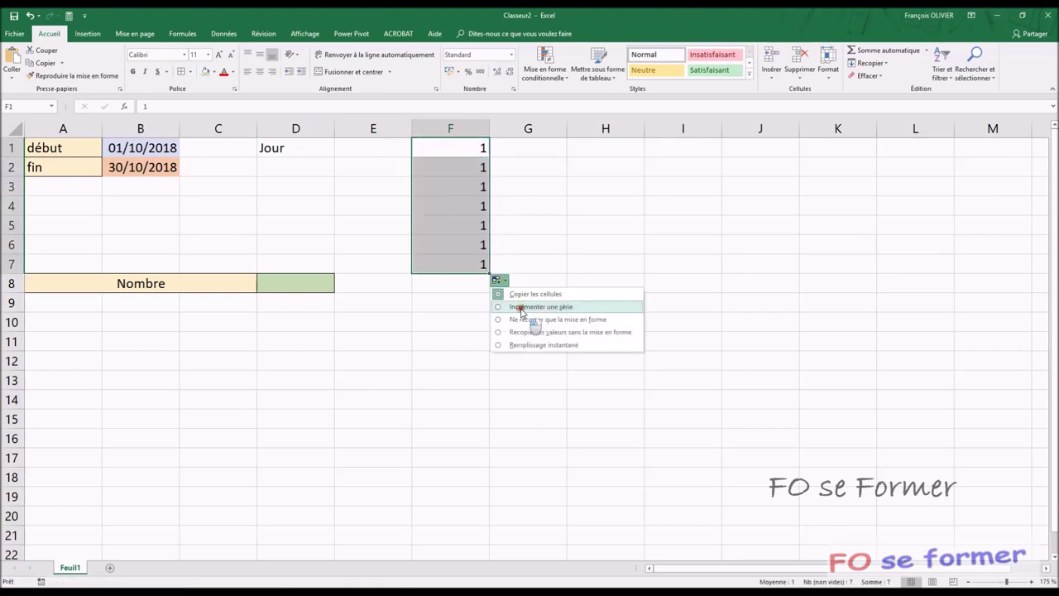
{"action": "left_click", "coordinate": [521, 310]}
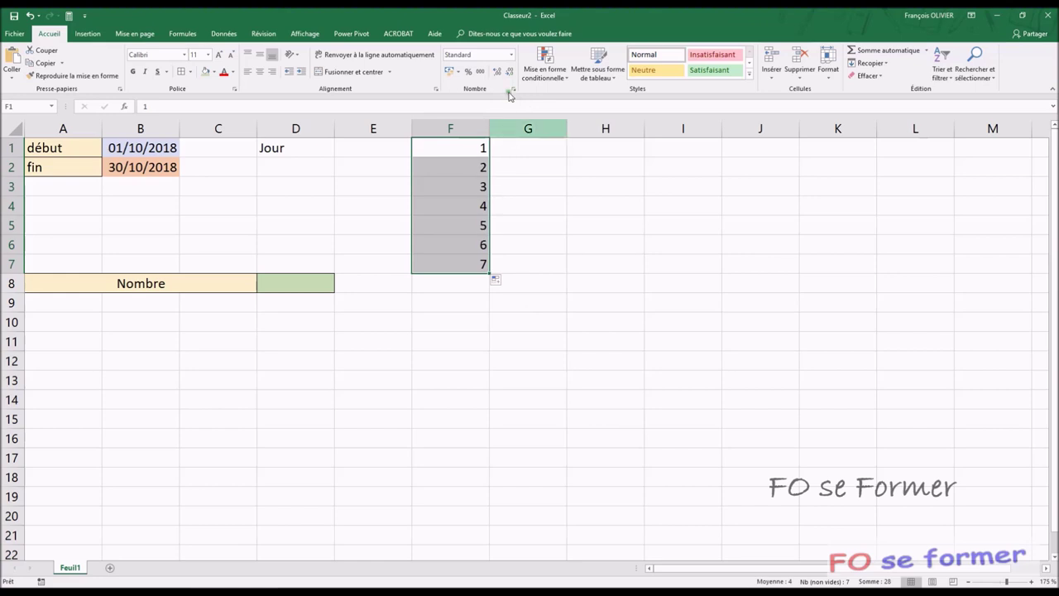
{"action": "left_click", "coordinate": [511, 55]}
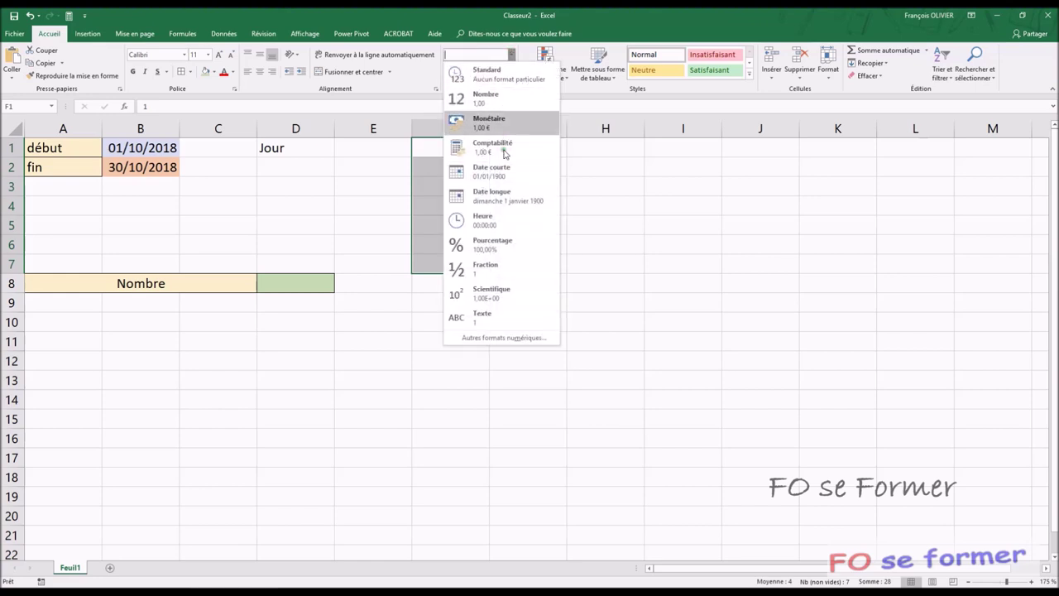
Give F1:F7 the custom number format jjjj so they show dimanche through samedi.
{"action": "left_click", "coordinate": [511, 339]}
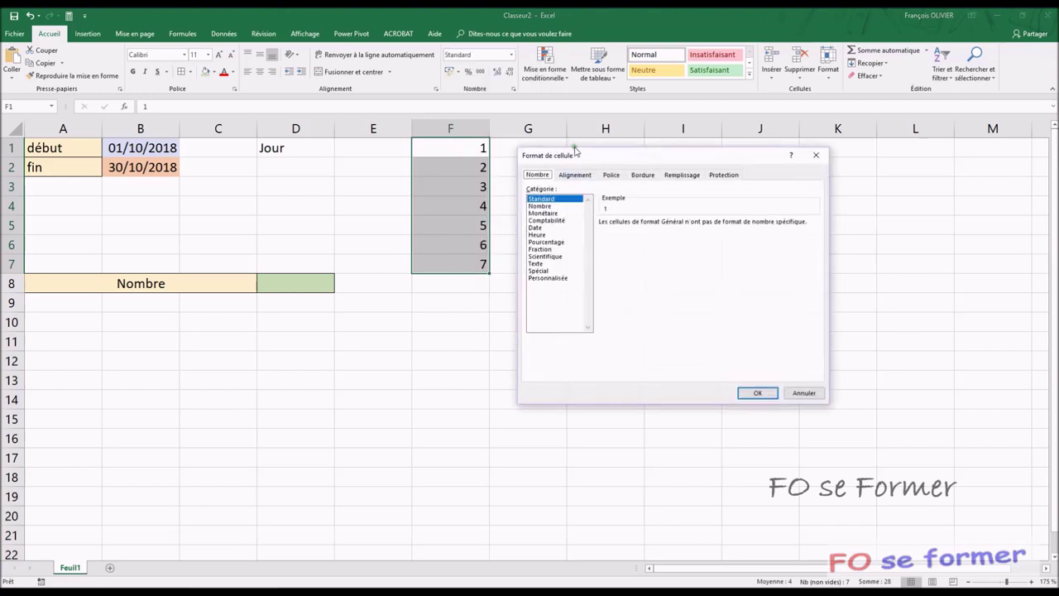
{"action": "left_click_drag", "start_coordinate": [575, 152], "coordinate": [569, 143]}
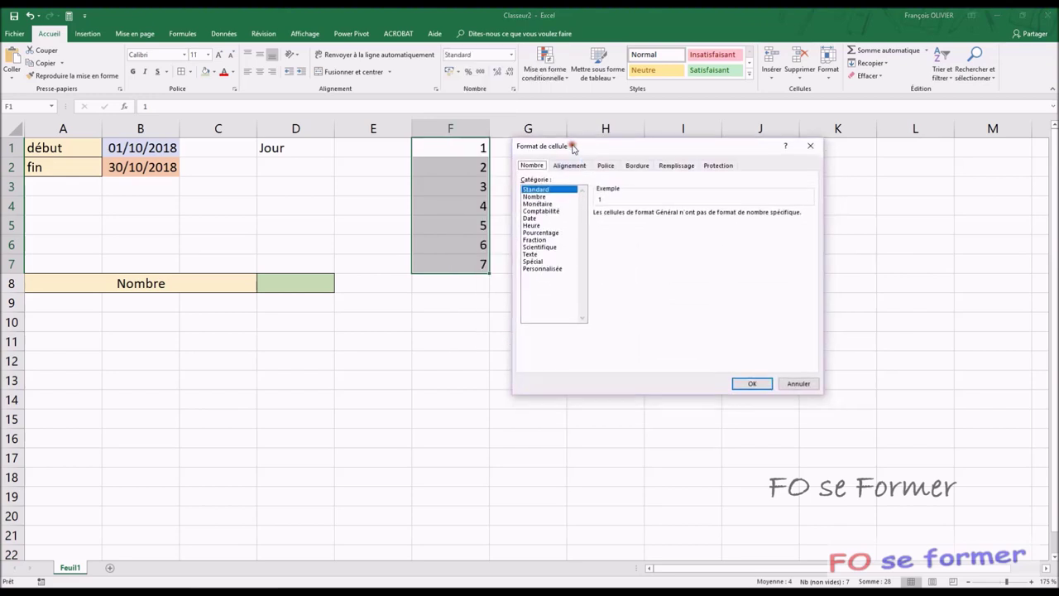
{"action": "left_click", "coordinate": [551, 269]}
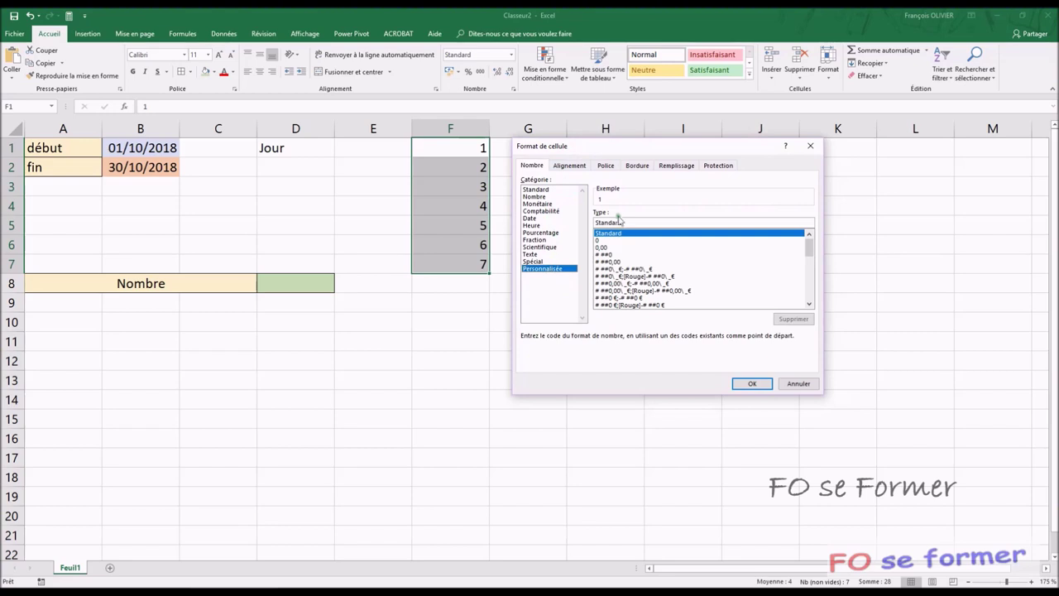
{"action": "left_click_drag", "start_coordinate": [625, 222], "coordinate": [593, 222]}
{"action": "type", "text": "jjjj"}
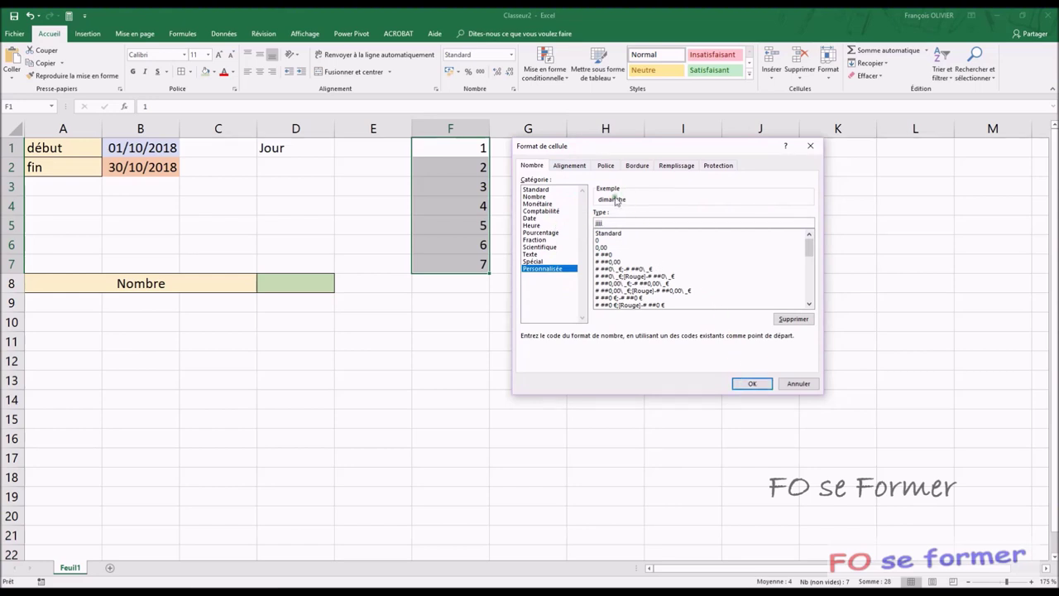
{"action": "left_click", "coordinate": [755, 382]}
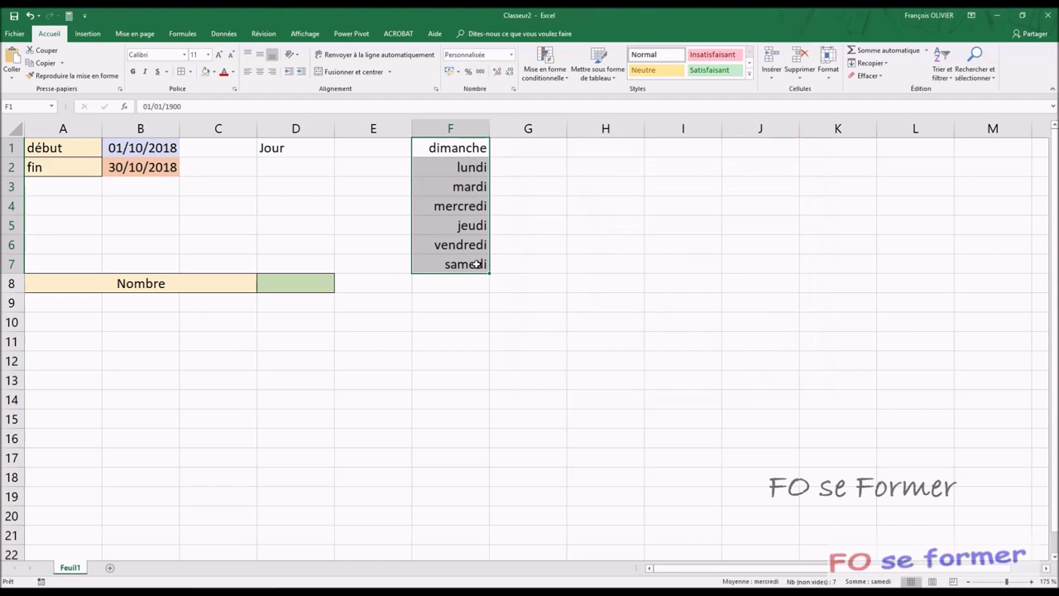
{"action": "left_click", "coordinate": [287, 169]}
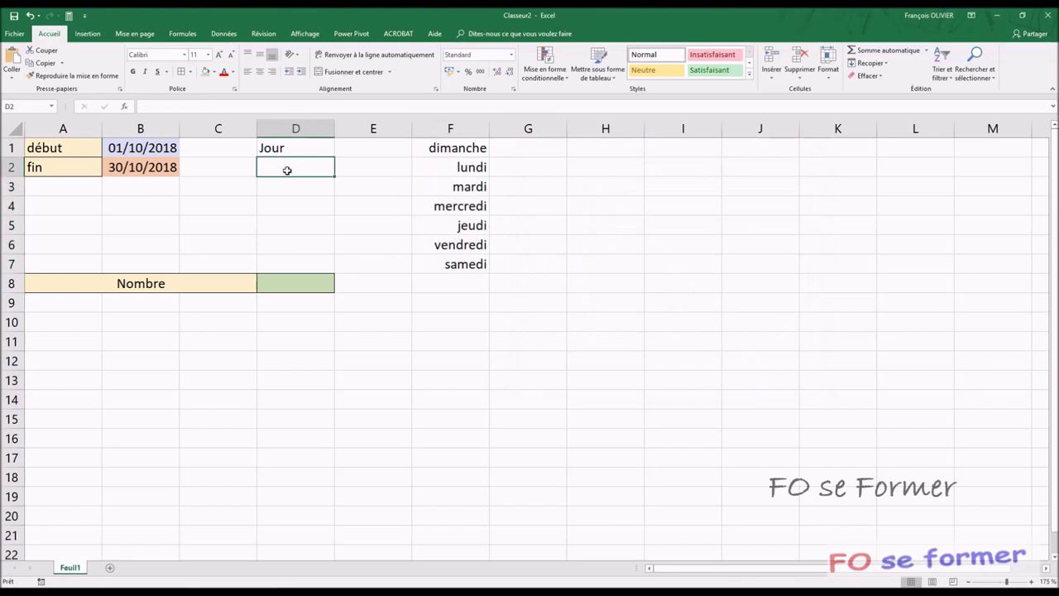
Enter 7 in D2, then start the count formula in D8 with =somme.
{"action": "type", "text": "7"}
{"action": "key", "text": "Return"}
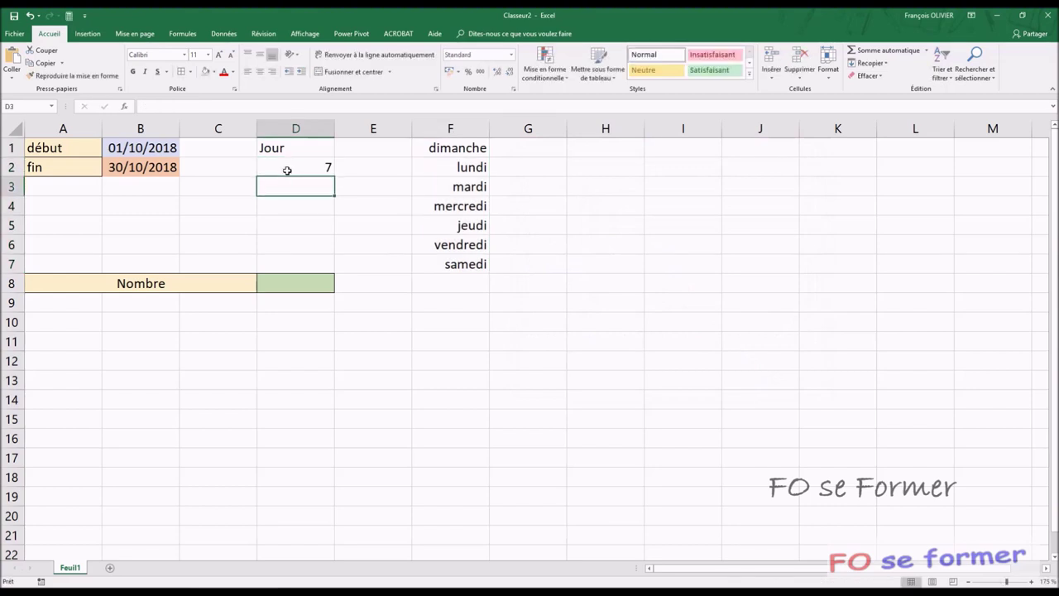
{"action": "left_click", "coordinate": [305, 280]}
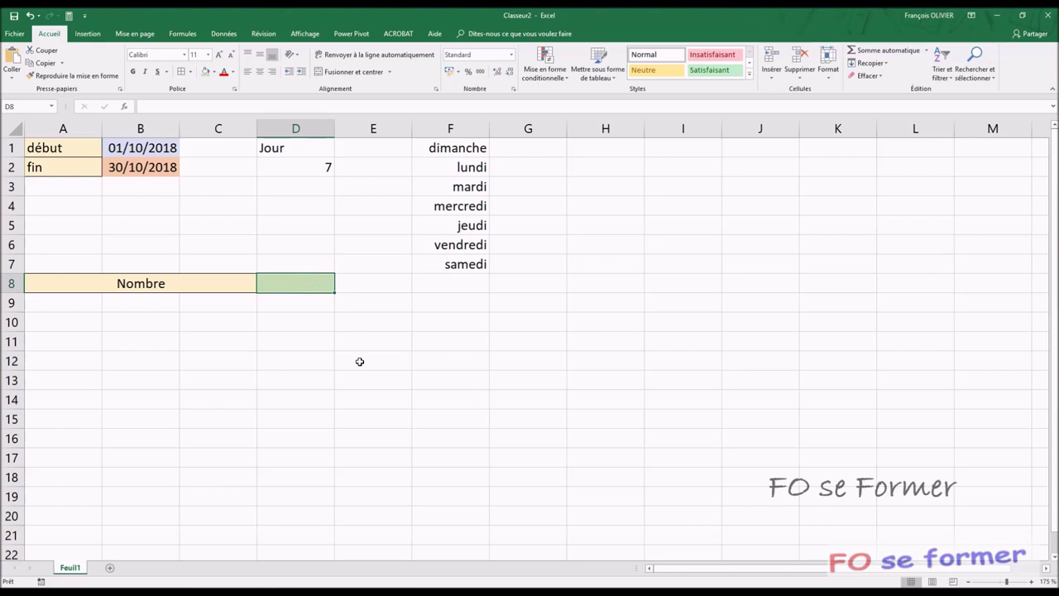
{"action": "type", "text": "="}
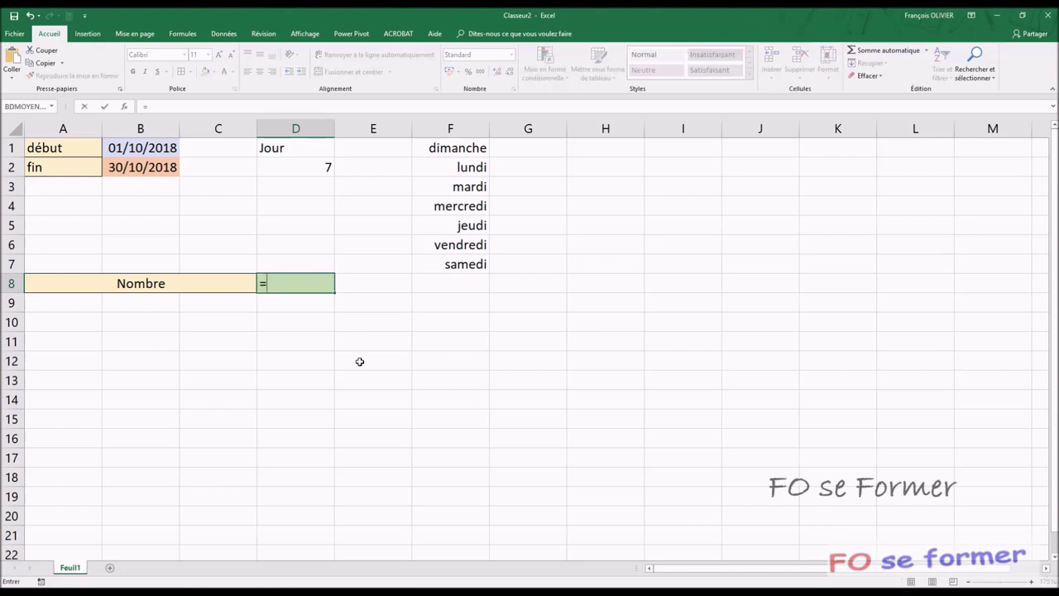
{"action": "type", "text": "somme"}
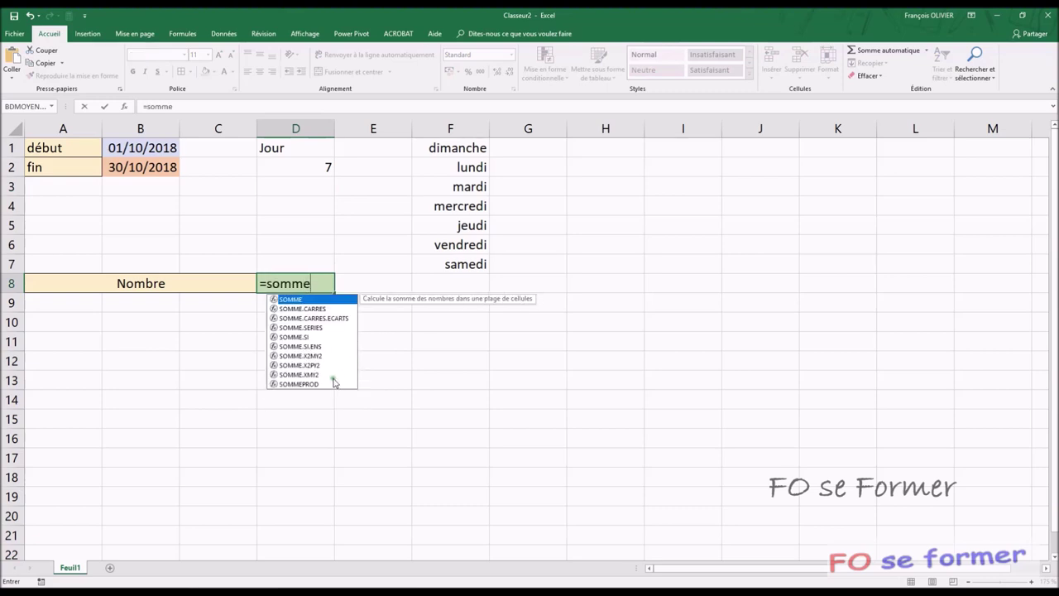
Build =SOMMEPROD((JOURSEM(LIGNE(INDIRECT( in D8, accepting each function from the autocomplete list.
{"action": "left_click", "coordinate": [328, 385]}
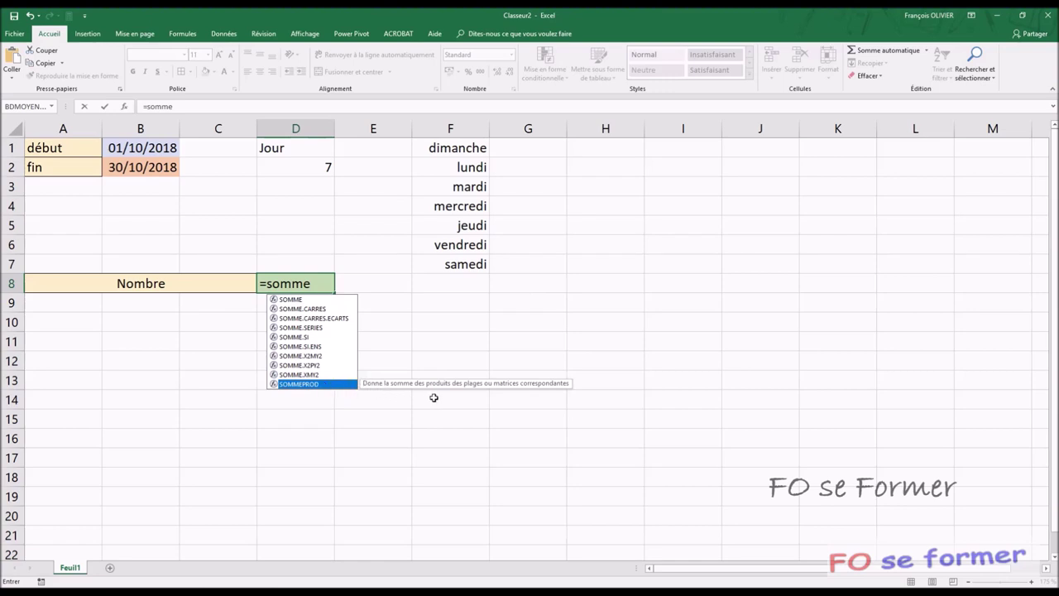
{"action": "double_click", "coordinate": [332, 384]}
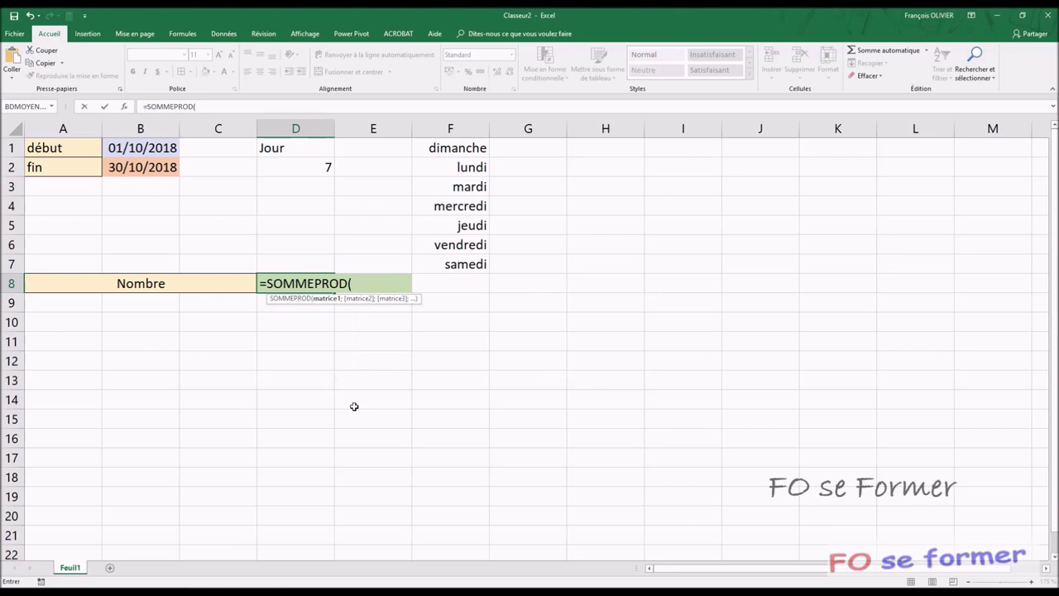
{"action": "type", "text": "("}
{"action": "type", "text": "jour"}
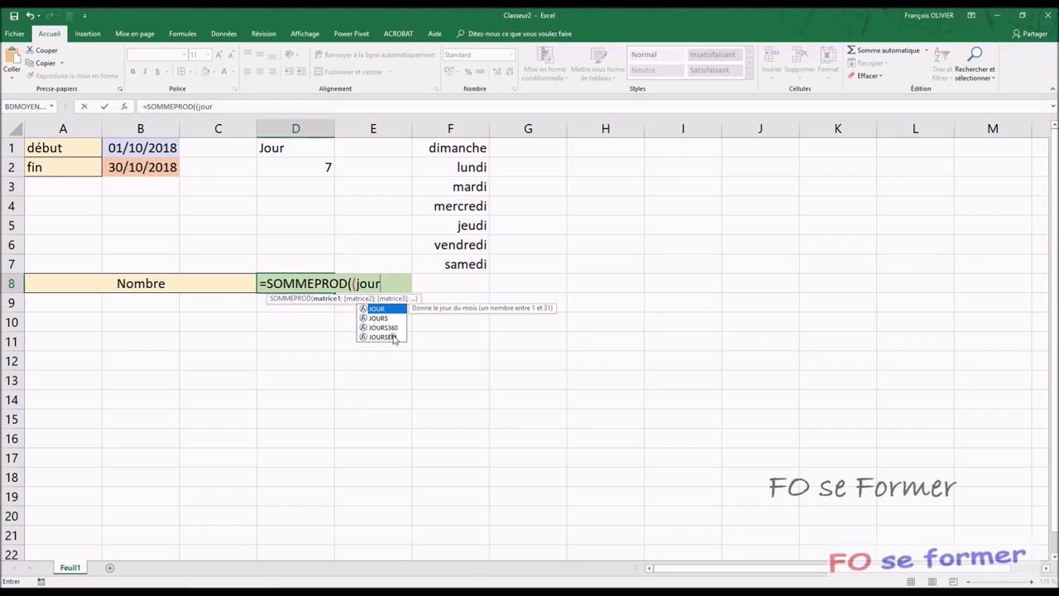
{"action": "double_click", "coordinate": [396, 337]}
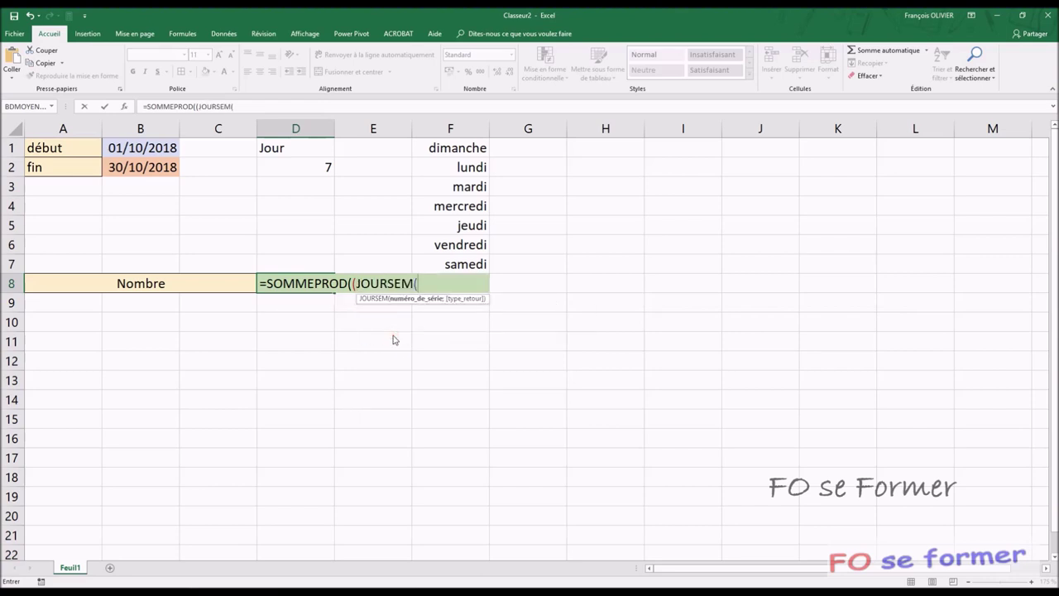
{"action": "key", "text": "BackSpace"}
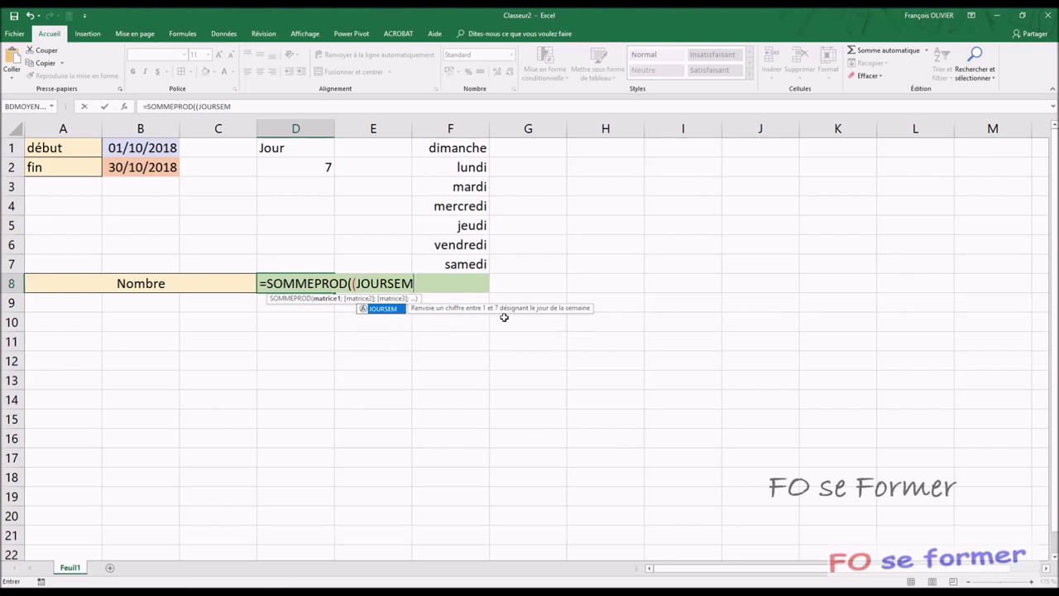
{"action": "key", "text": "Escape"}
{"action": "type", "text": "("}
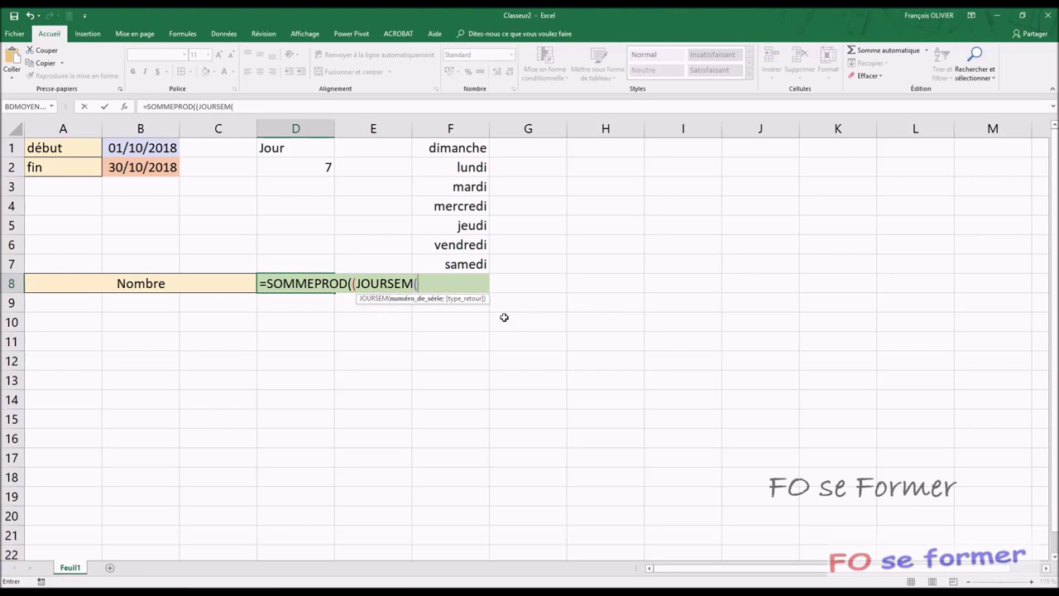
{"action": "type", "text": "ligne"}
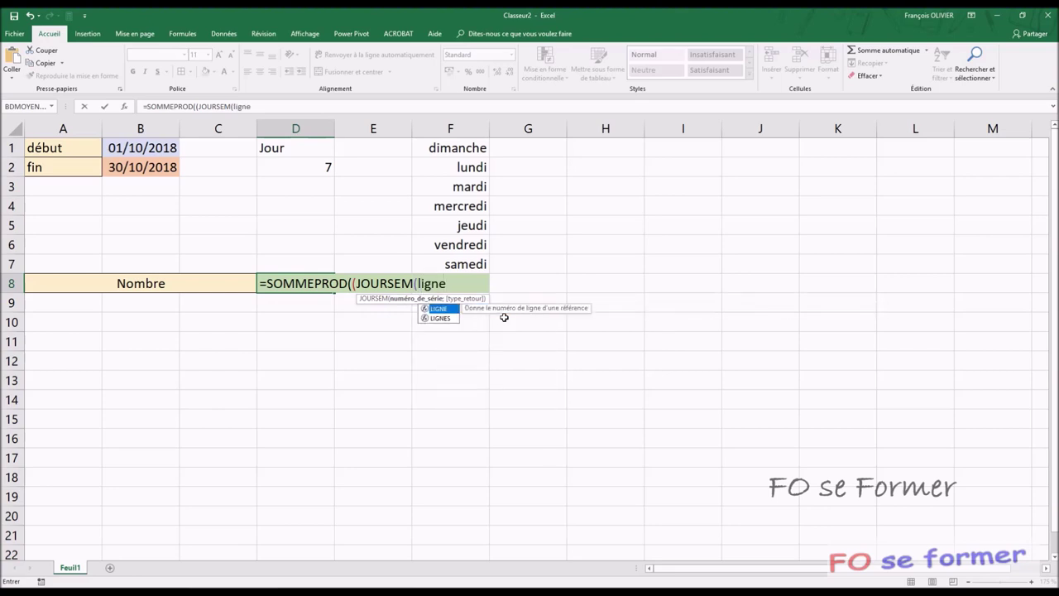
{"action": "left_click", "coordinate": [441, 312]}
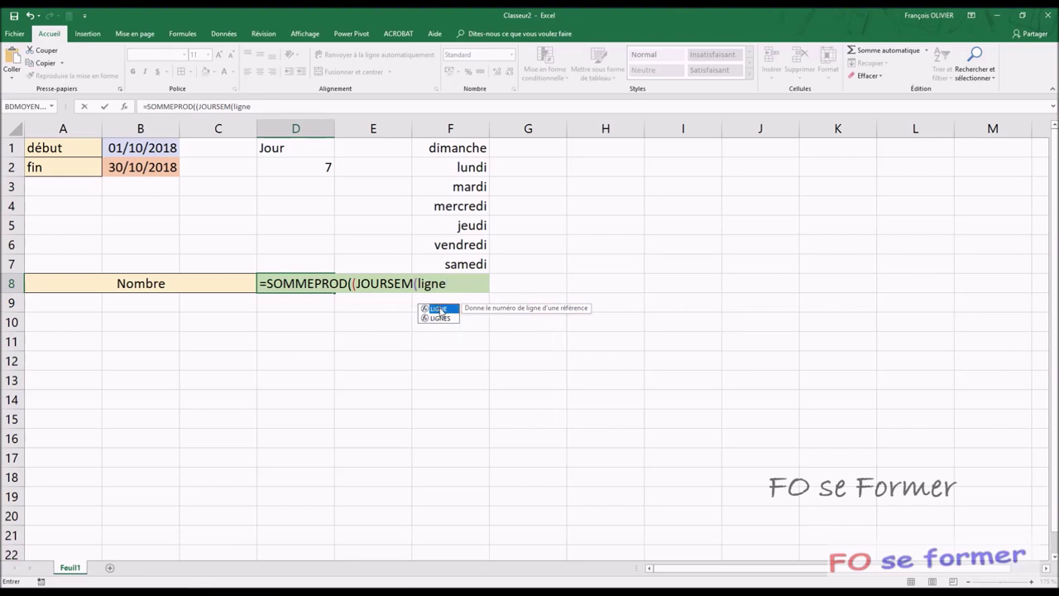
{"action": "double_click", "coordinate": [440, 309]}
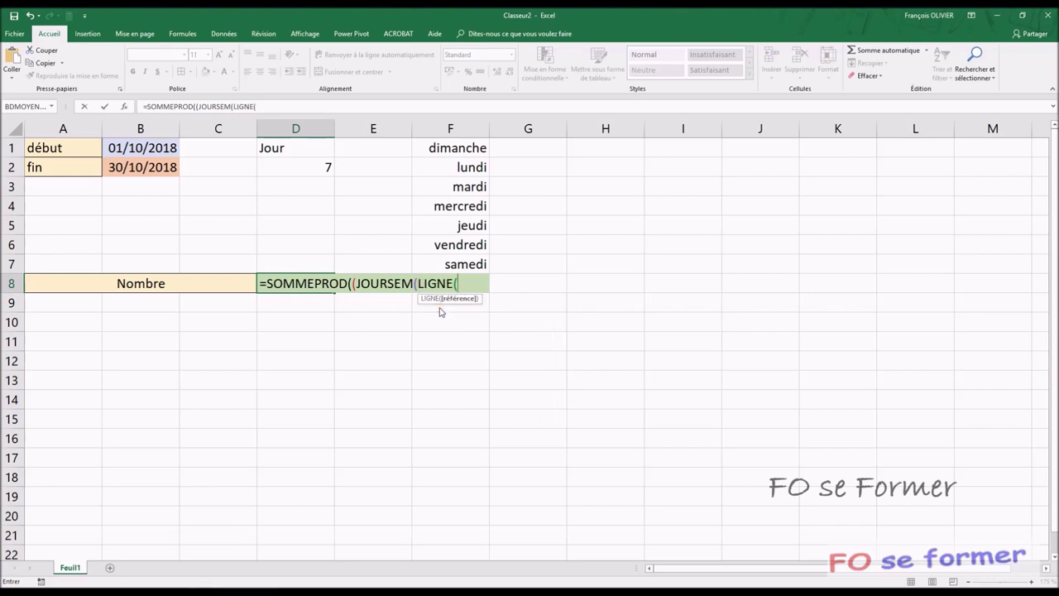
{"action": "type", "text": "ind"}
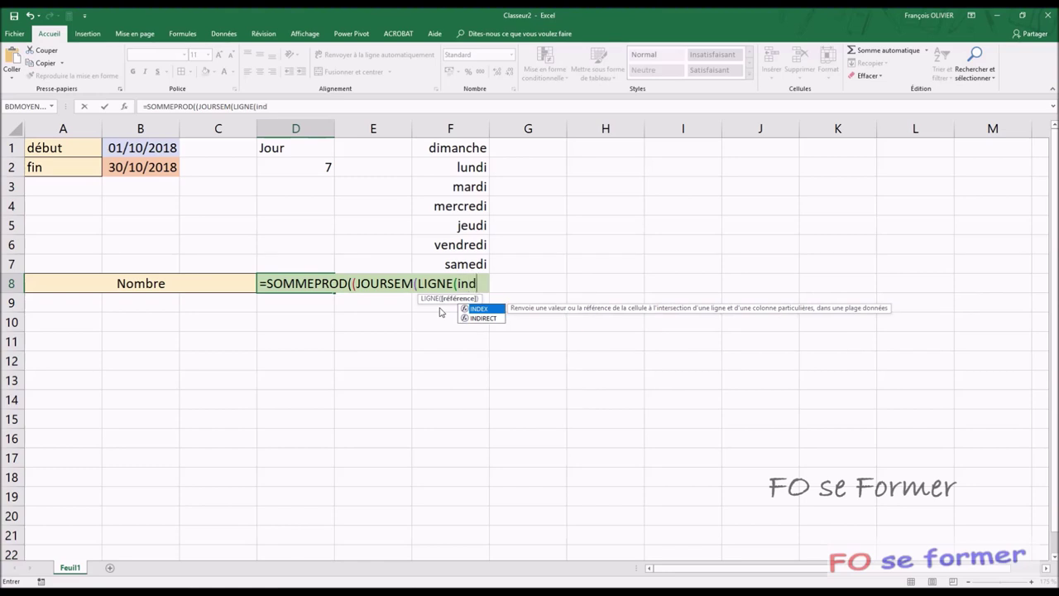
{"action": "type", "text": "irec"}
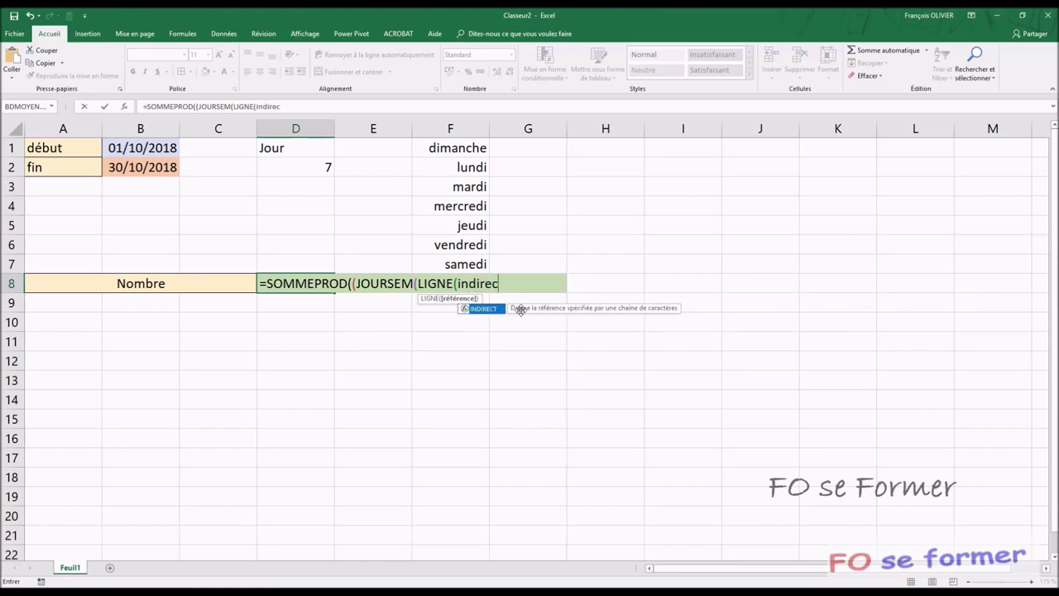
{"action": "double_click", "coordinate": [494, 310]}
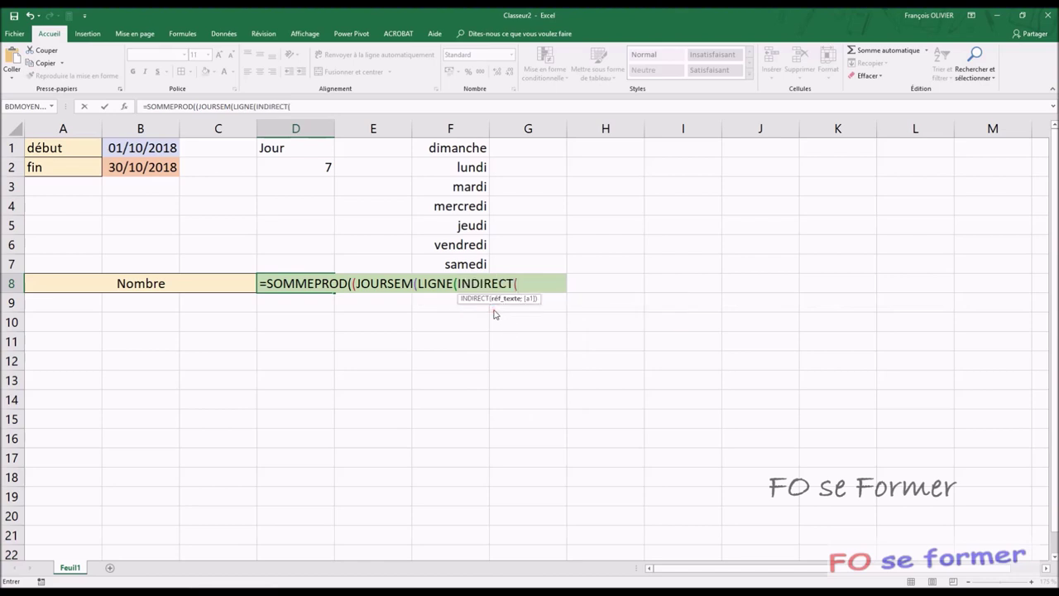
Finish D8 as =SOMMEPROD((JOURSEM(LIGNE(INDIRECT(B1&":"&B2)))=D2)*1), returning 4.
{"action": "left_click", "coordinate": [165, 148]}
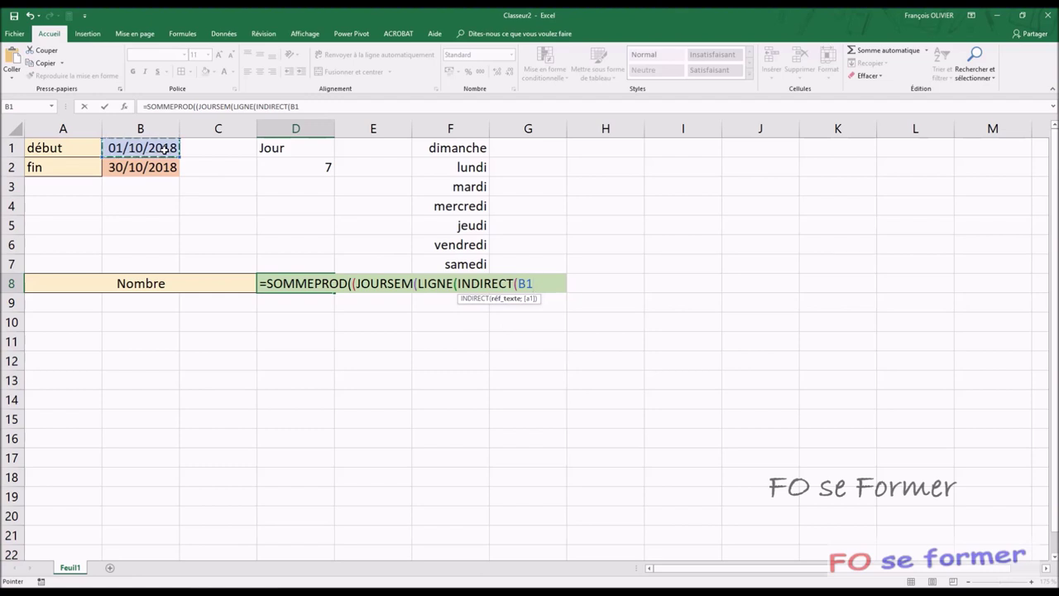
{"action": "type", "text": "&"}
{"action": "type", "text": "\""}
{"action": "type", "text": ":\""}
{"action": "type", "text": "&"}
{"action": "left_click", "coordinate": [155, 168]}
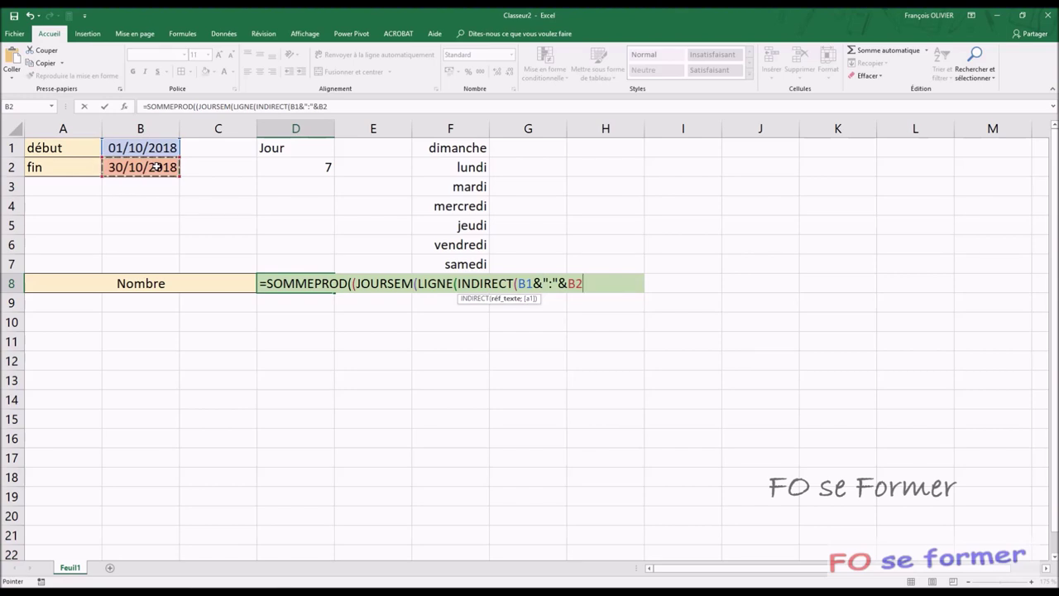
{"action": "type", "text": ")"}
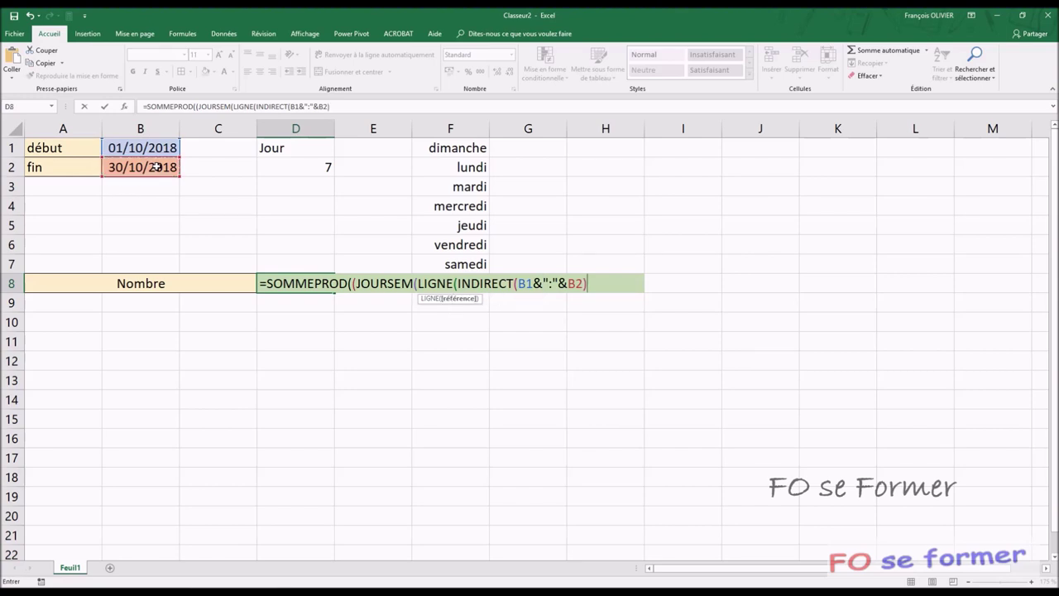
{"action": "type", "text": ")"}
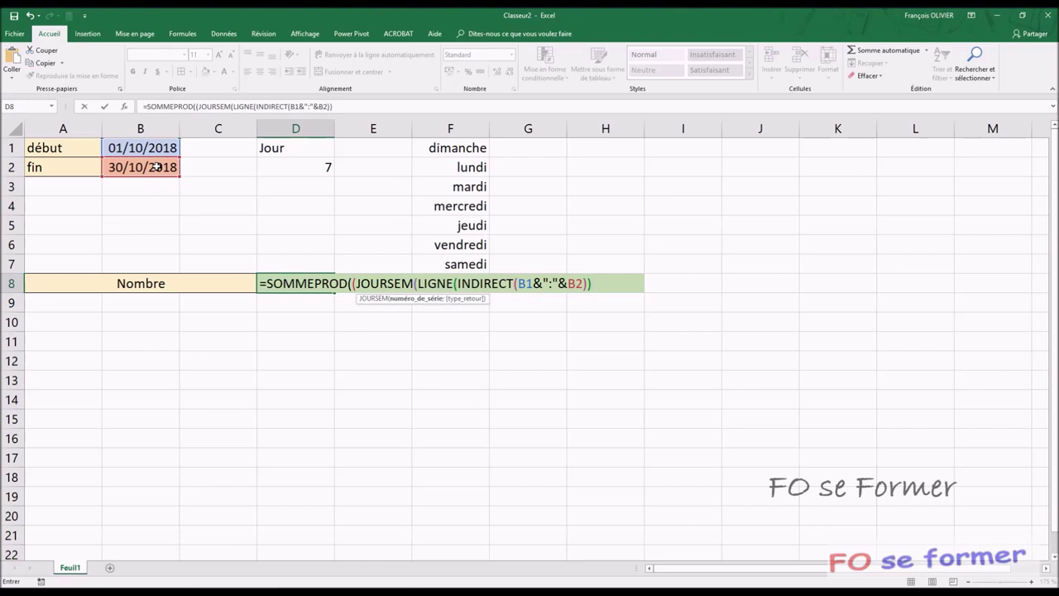
{"action": "type", "text": ")"}
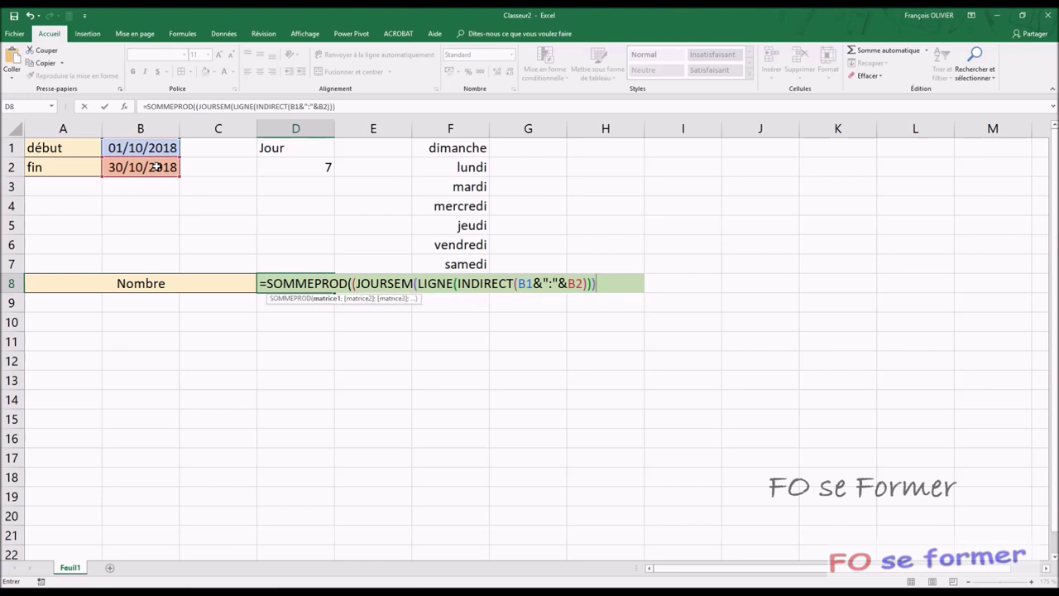
{"action": "type", "text": "="}
{"action": "left_click", "coordinate": [295, 168]}
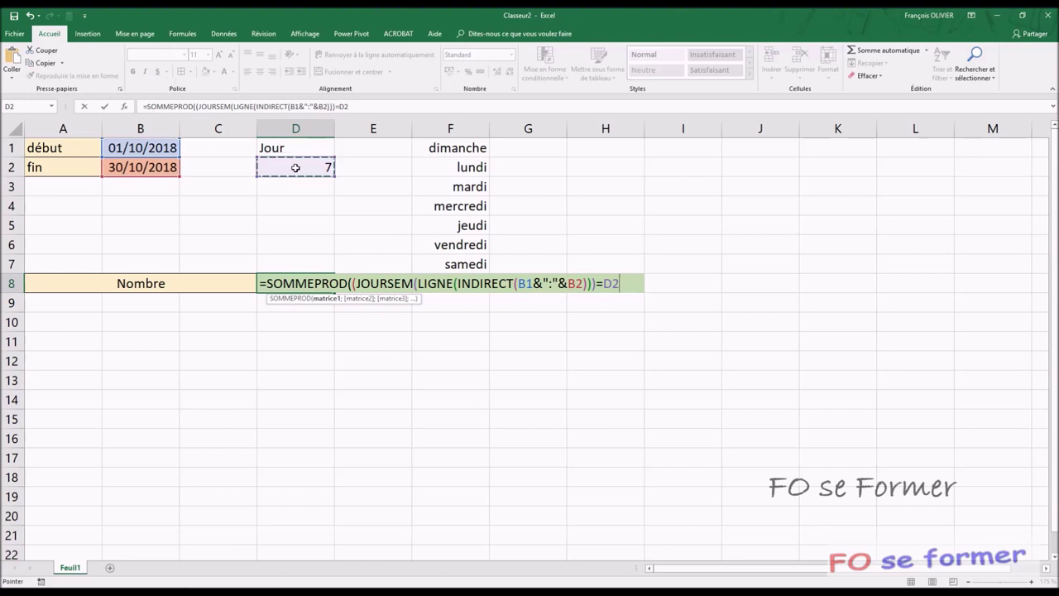
{"action": "type", "text": ")"}
{"action": "type", "text": "*1"}
{"action": "type", "text": ")"}
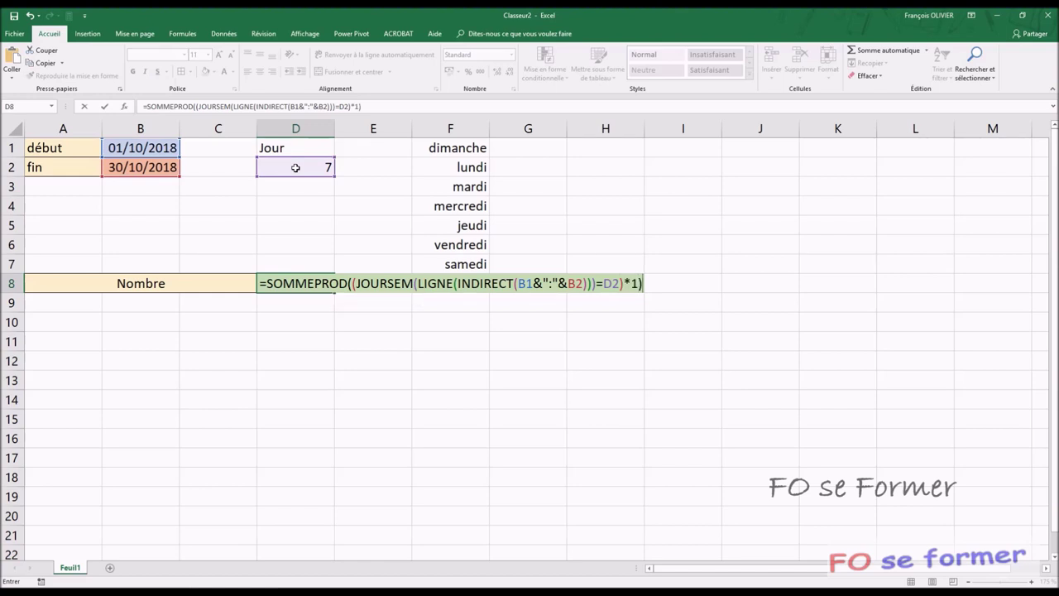
{"action": "key", "text": "Return"}
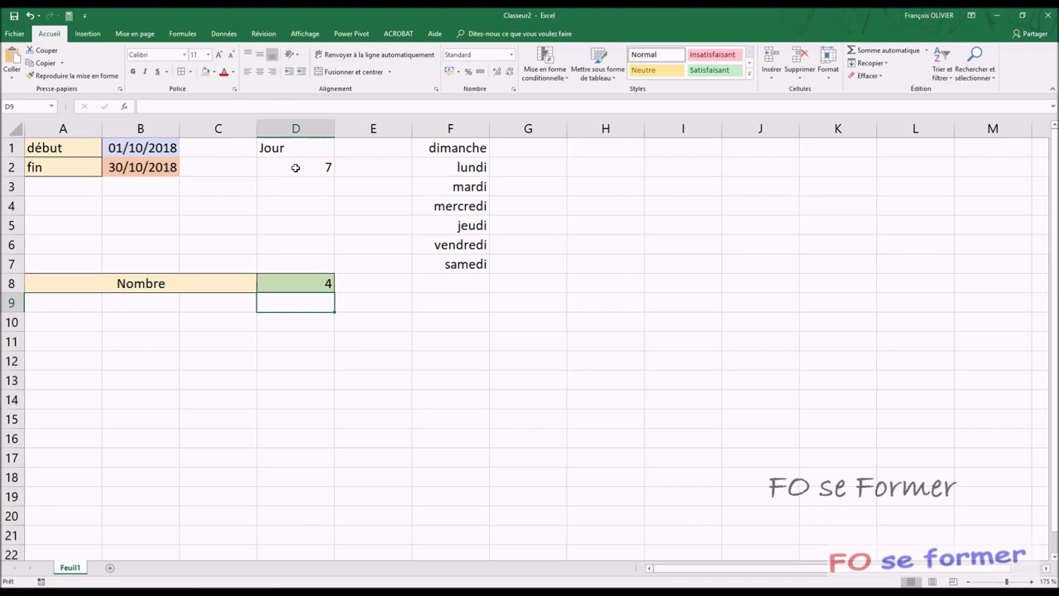
Test weekday 3 in D2 (5 Tuesdays), then clear D2 so the count reads 0.
{"action": "left_click", "coordinate": [295, 168]}
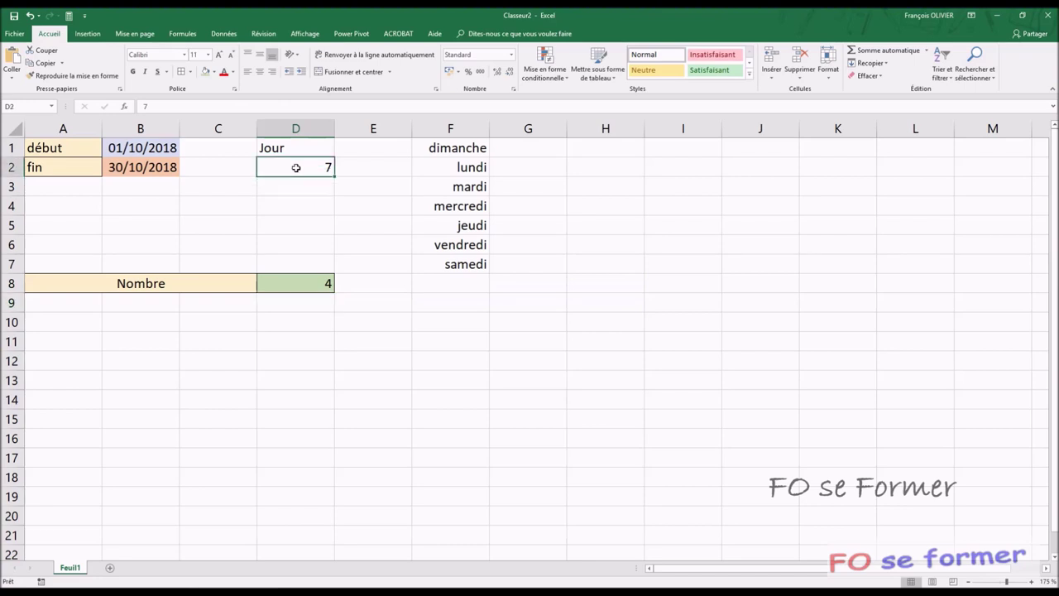
{"action": "type", "text": "3"}
{"action": "key", "text": "Return"}
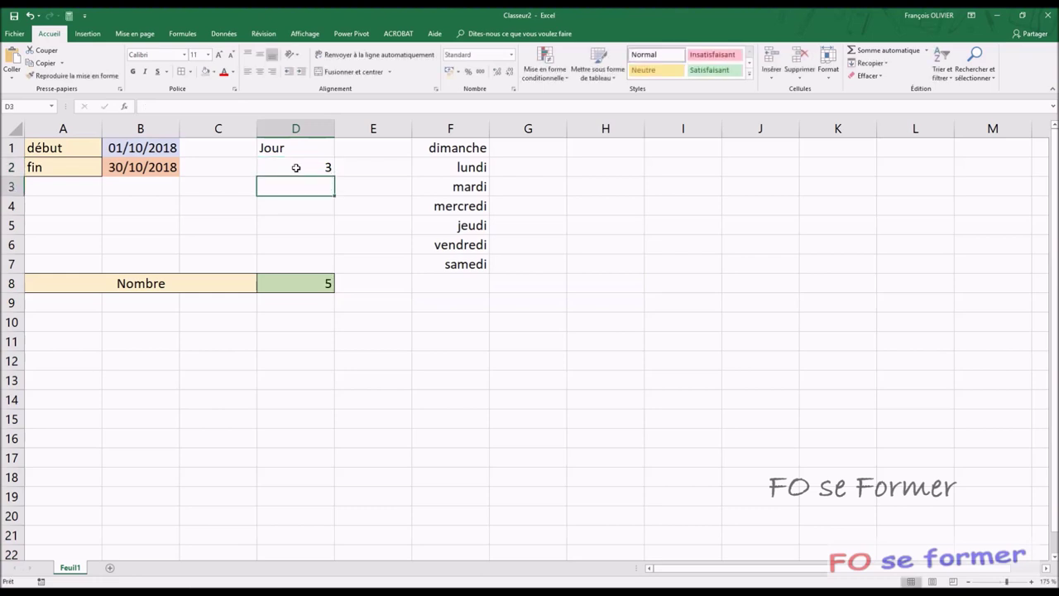
{"action": "left_click", "coordinate": [296, 168]}
{"action": "key", "text": "Delete"}
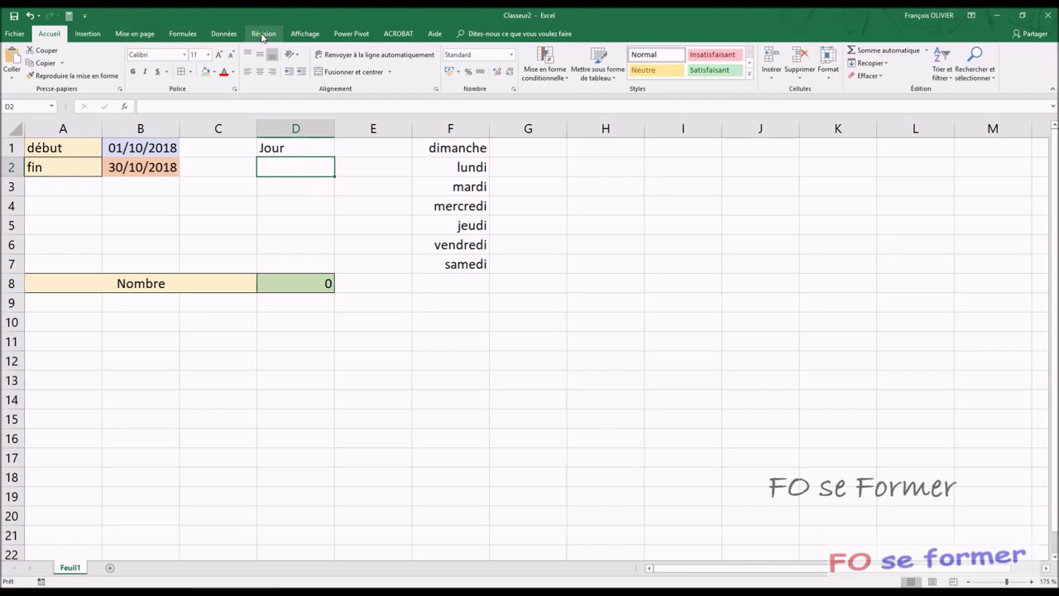
{"action": "left_click", "coordinate": [231, 35]}
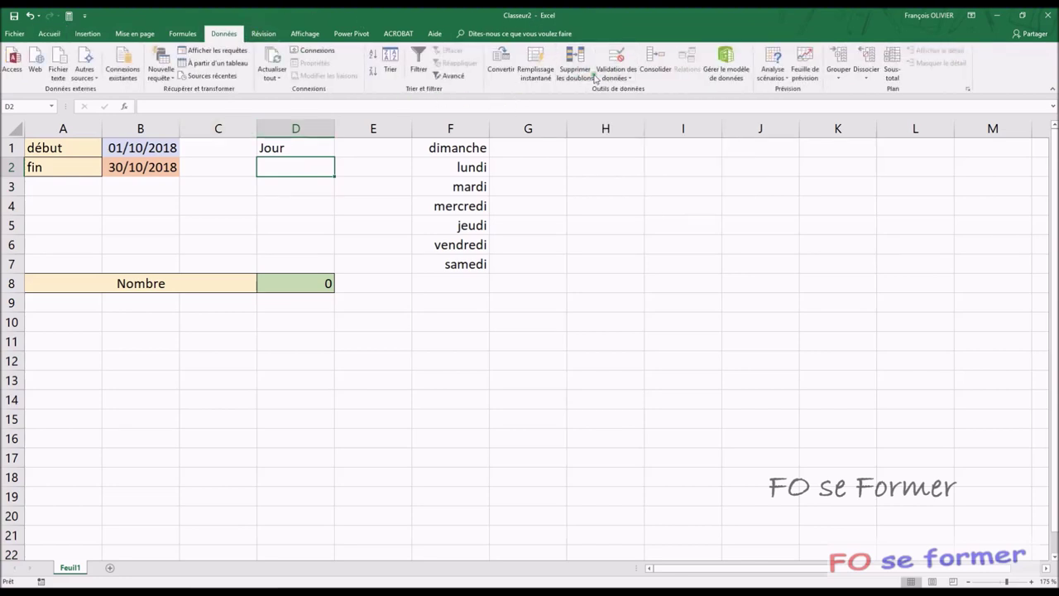
Add data validation to D2 allowing a Liste with source F1:F7.
{"action": "left_click", "coordinate": [617, 57]}
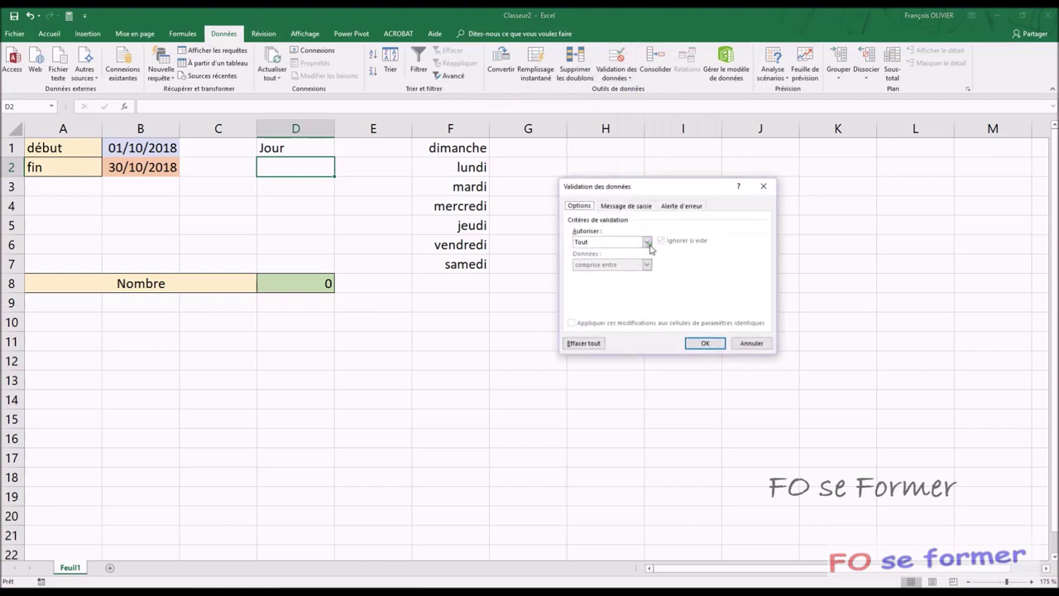
{"action": "left_click", "coordinate": [647, 241]}
{"action": "left_click", "coordinate": [627, 277]}
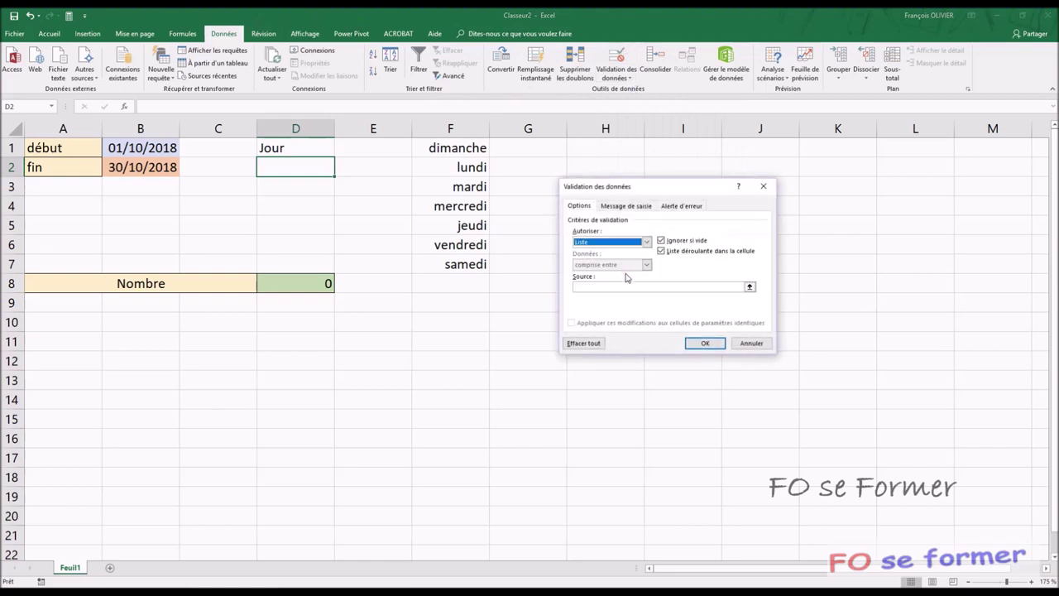
{"action": "left_click", "coordinate": [630, 288]}
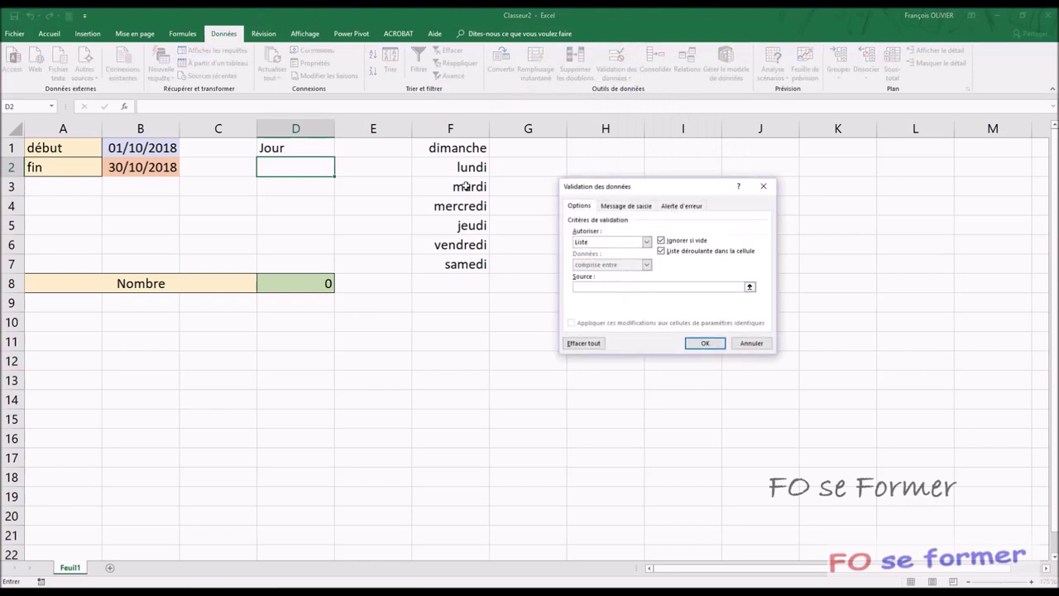
{"action": "left_click_drag", "start_coordinate": [462, 148], "coordinate": [466, 263]}
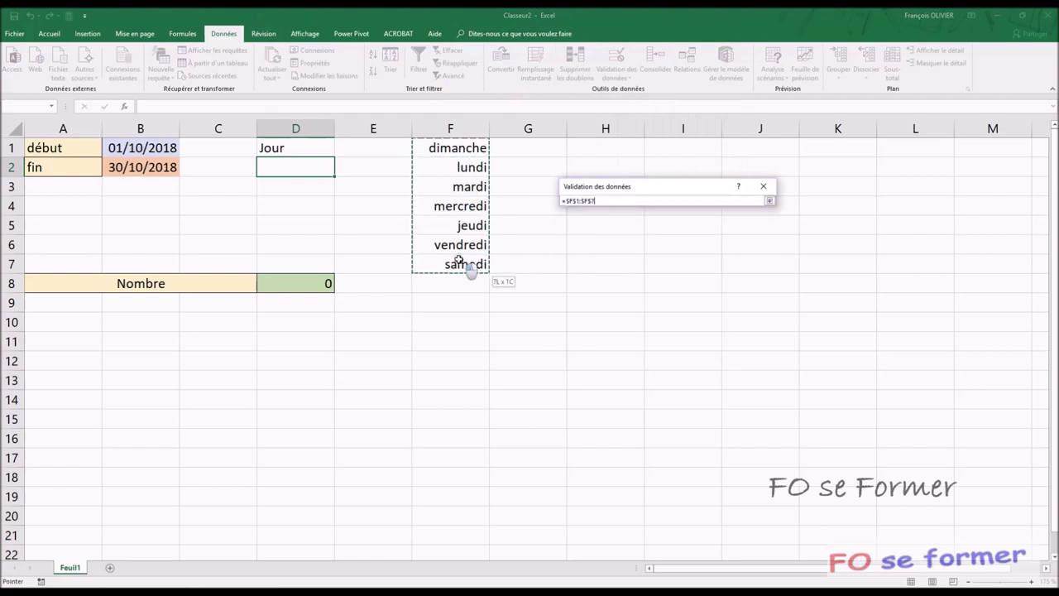
{"action": "left_click", "coordinate": [692, 343]}
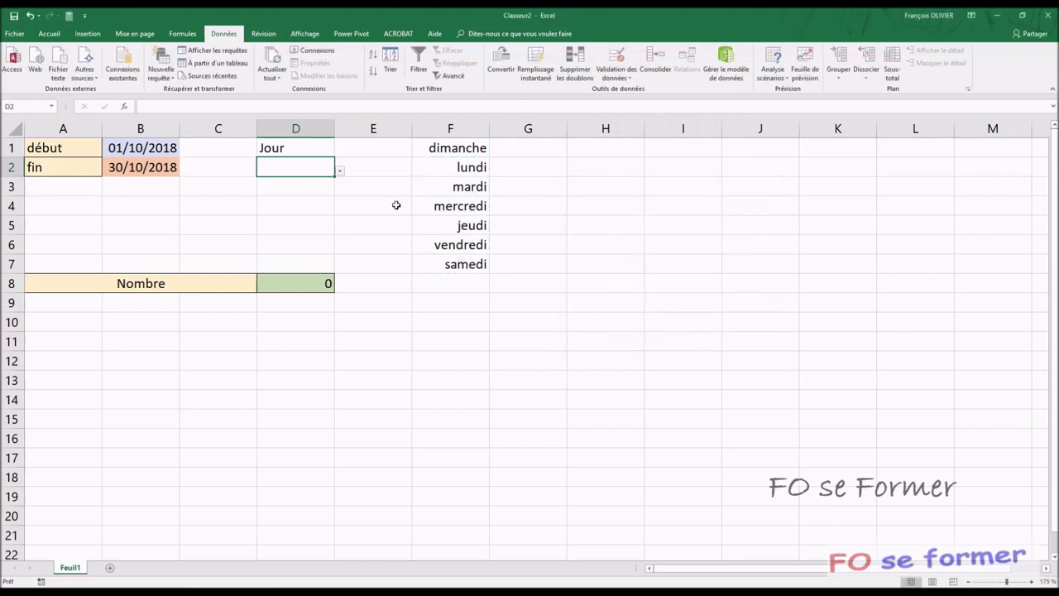
Try dimanche, mercredi and jeudi from D2's dropdown, leaving jeudi (5) selected.
{"action": "left_click", "coordinate": [339, 172]}
{"action": "left_click", "coordinate": [328, 180]}
{"action": "left_click", "coordinate": [338, 171]}
{"action": "left_click", "coordinate": [329, 220]}
{"action": "left_click", "coordinate": [339, 172]}
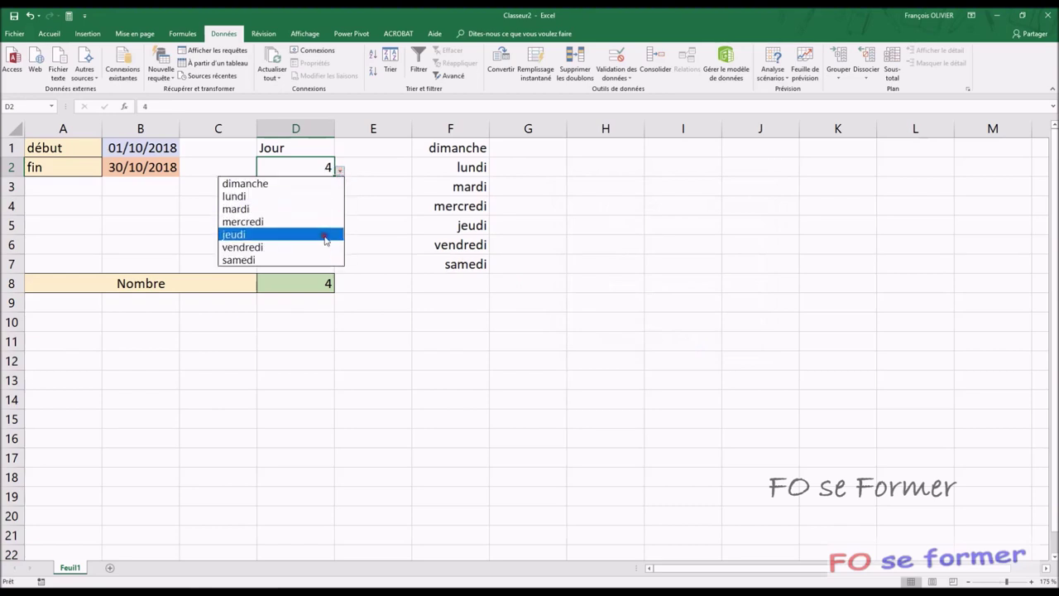
{"action": "left_click", "coordinate": [326, 237]}
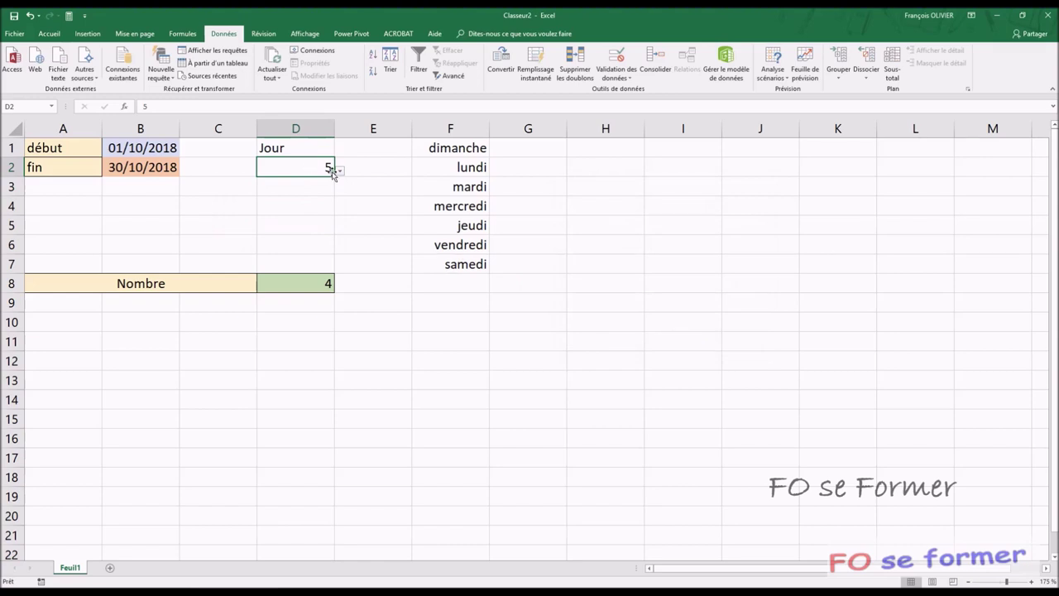
{"action": "left_click", "coordinate": [341, 171]}
{"action": "left_click", "coordinate": [340, 171]}
{"action": "left_click", "coordinate": [341, 172]}
{"action": "left_click", "coordinate": [311, 171]}
Apply a custom jjjj day-name number format to D2.
{"action": "right_click", "coordinate": [311, 170]}
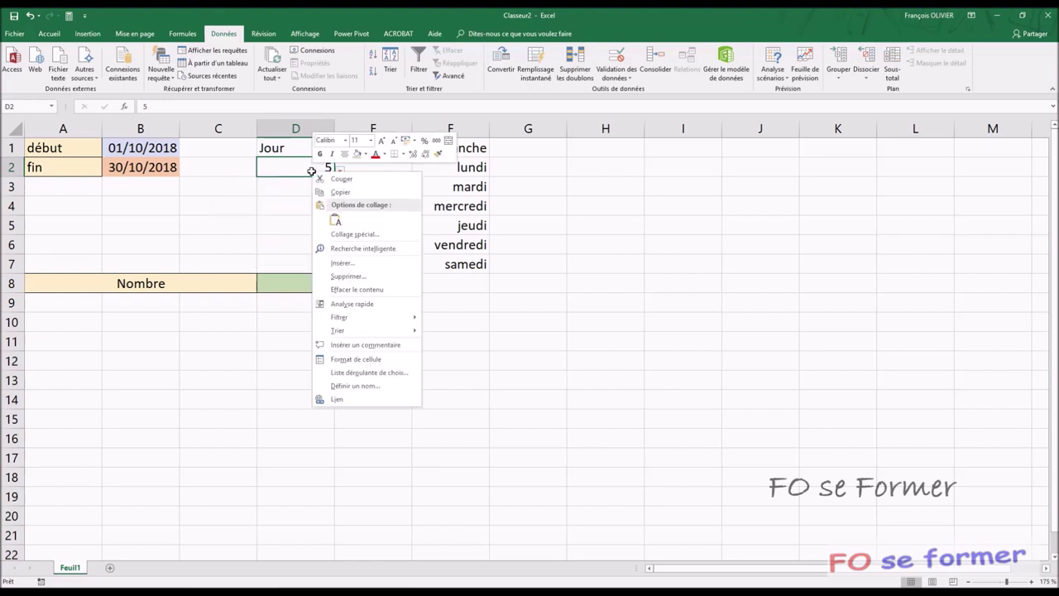
{"action": "left_click", "coordinate": [357, 359]}
{"action": "left_click_drag", "start_coordinate": [381, 233], "coordinate": [579, 159]}
{"action": "left_click", "coordinate": [430, 278]}
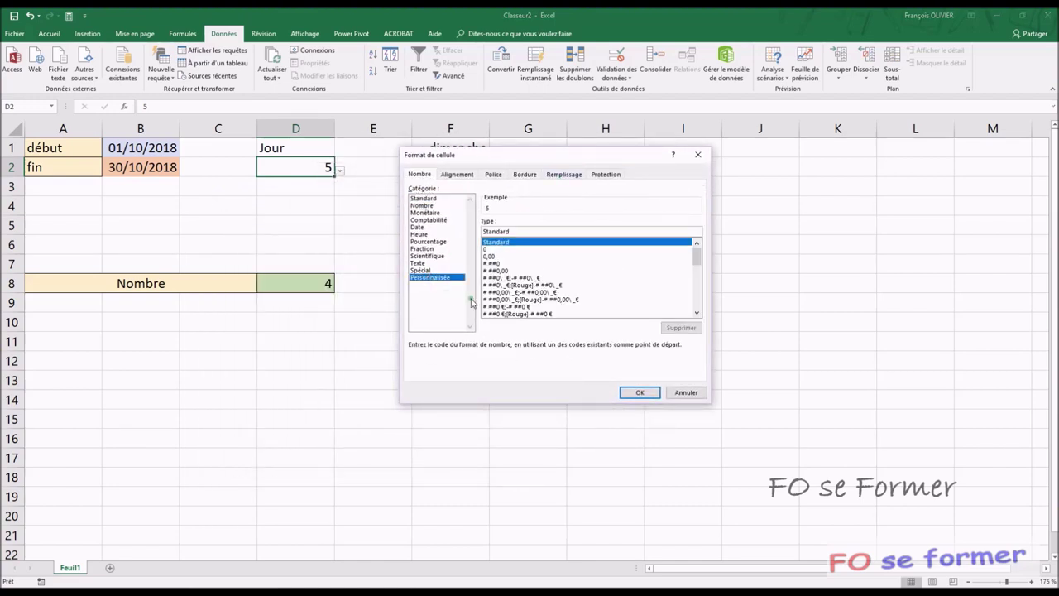
{"action": "double_click", "coordinate": [506, 229]}
{"action": "type", "text": "jjjj"}
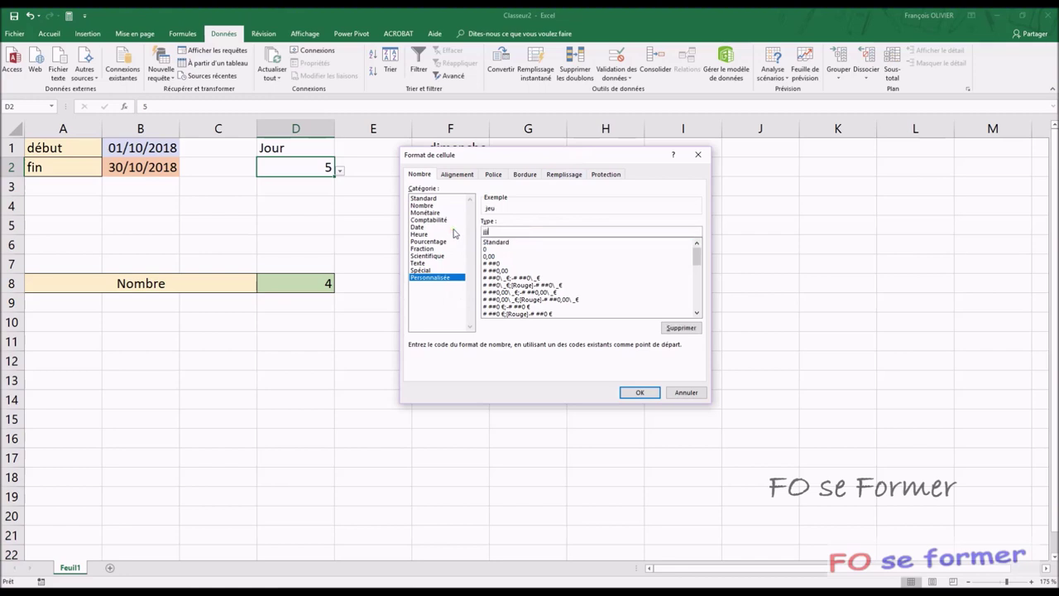
{"action": "left_click", "coordinate": [638, 392]}
Choose lundi, then samedi from D2's dropdown, giving a Nombre of 4.
{"action": "left_click", "coordinate": [339, 169]}
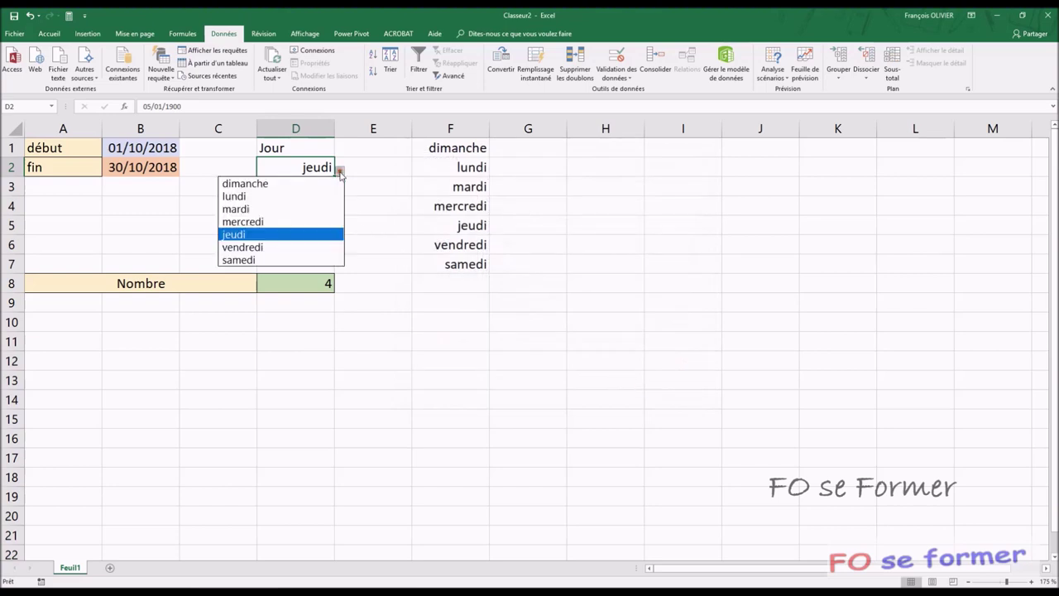
{"action": "left_click", "coordinate": [312, 205]}
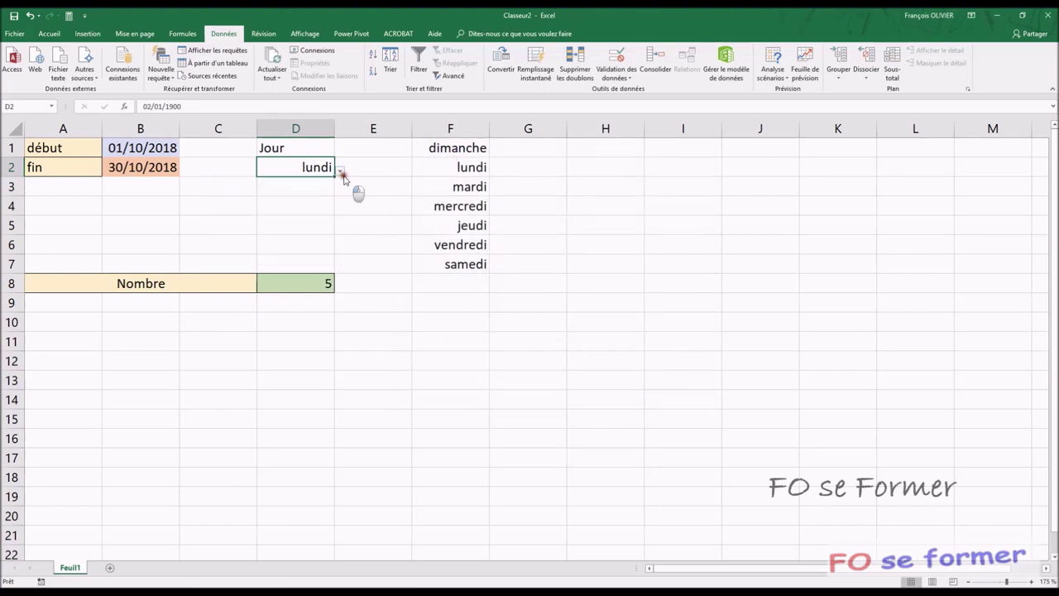
{"action": "left_click", "coordinate": [339, 170]}
{"action": "left_click", "coordinate": [313, 257]}
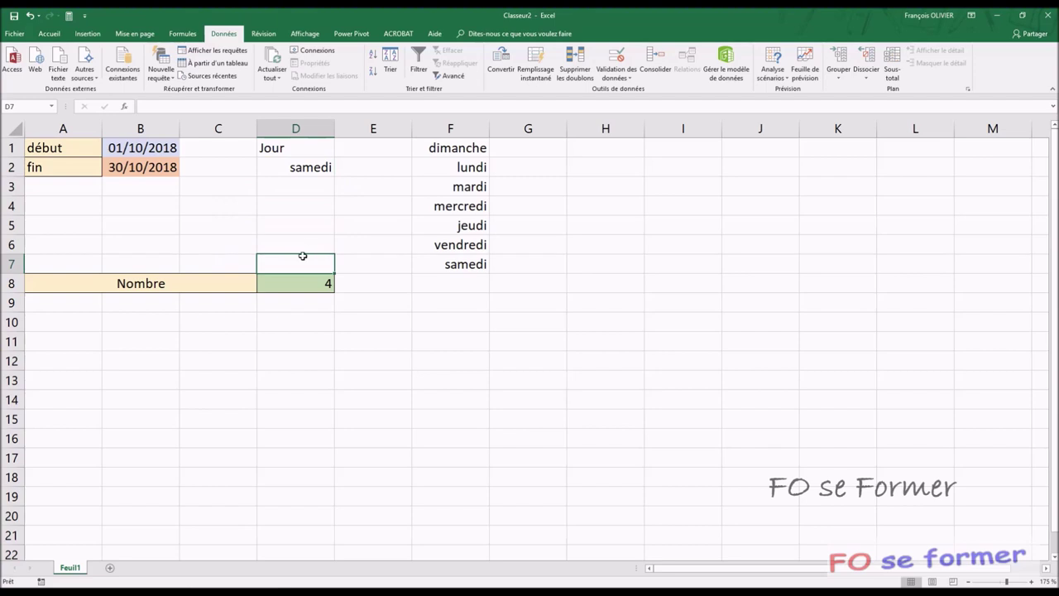
{"action": "left_click", "coordinate": [191, 281]}
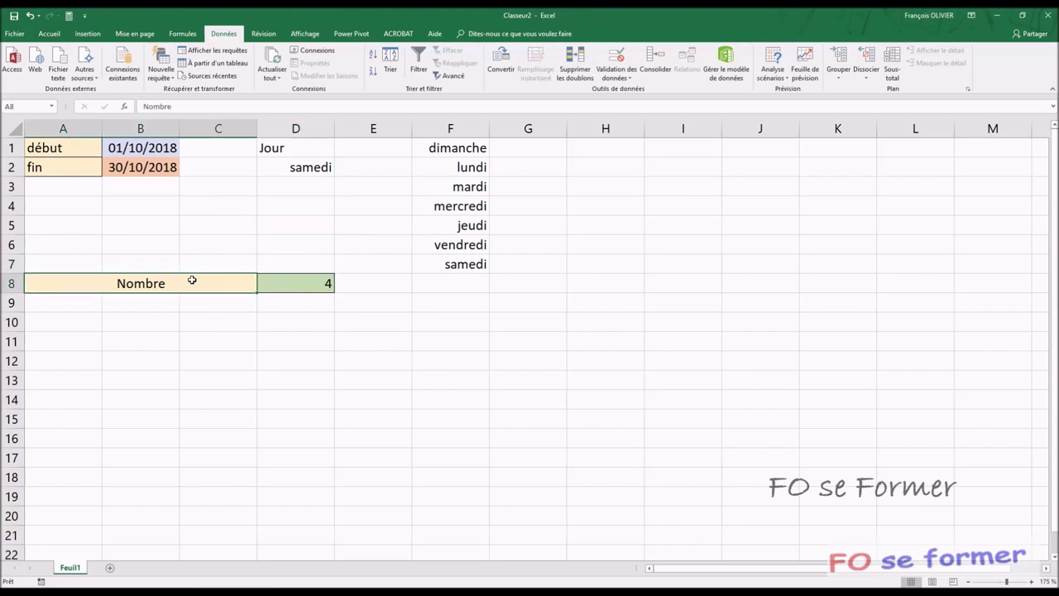
Replace the A8 label with a formula starting ="Nombre de"&TEXTE(D2;.
{"action": "left_click", "coordinate": [190, 108]}
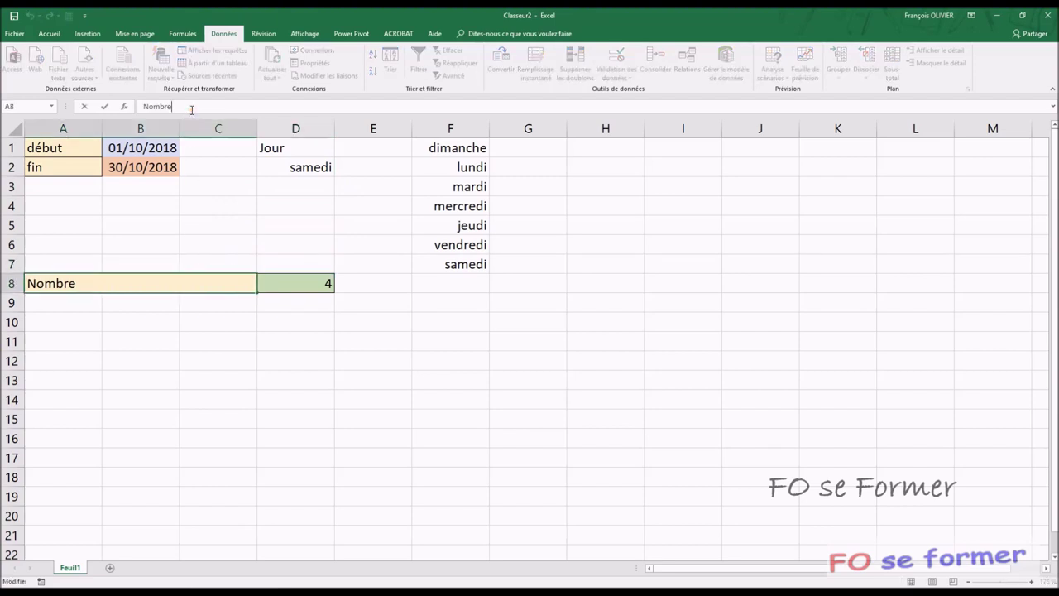
{"action": "type", "text": "de"}
{"action": "key", "text": "BackSpace"}
{"action": "key", "text": "BackSpace"}
{"action": "key", "text": "BackSpace"}
{"action": "key", "text": "BackSpace"}
{"action": "key", "text": "BackSpace"}
{"action": "type", "text": "=\""}
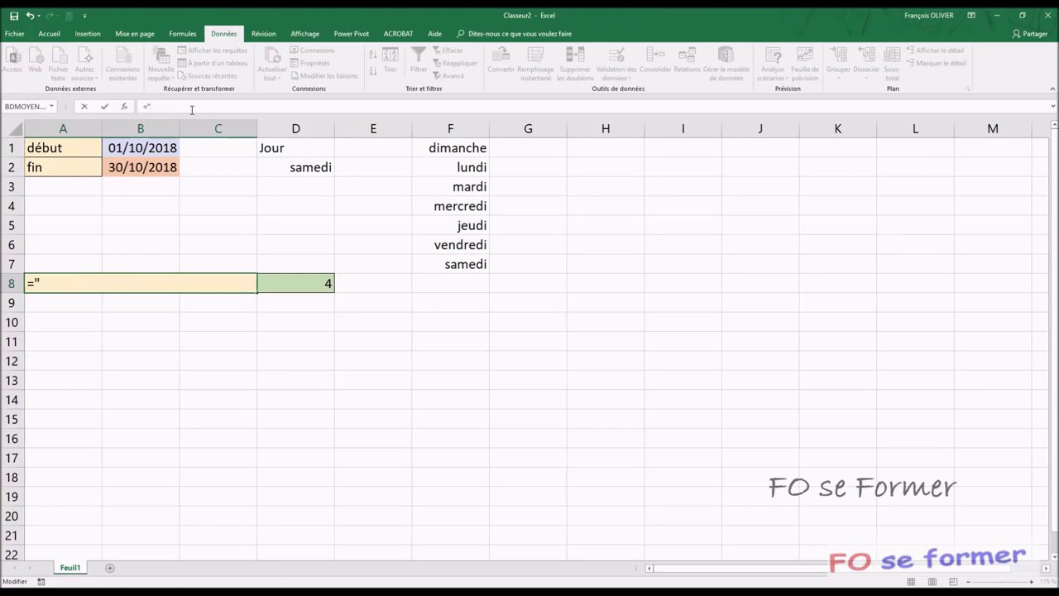
{"action": "type", "text": "Nombre"}
{"action": "type", "text": " de\""}
{"action": "type", "text": "&"}
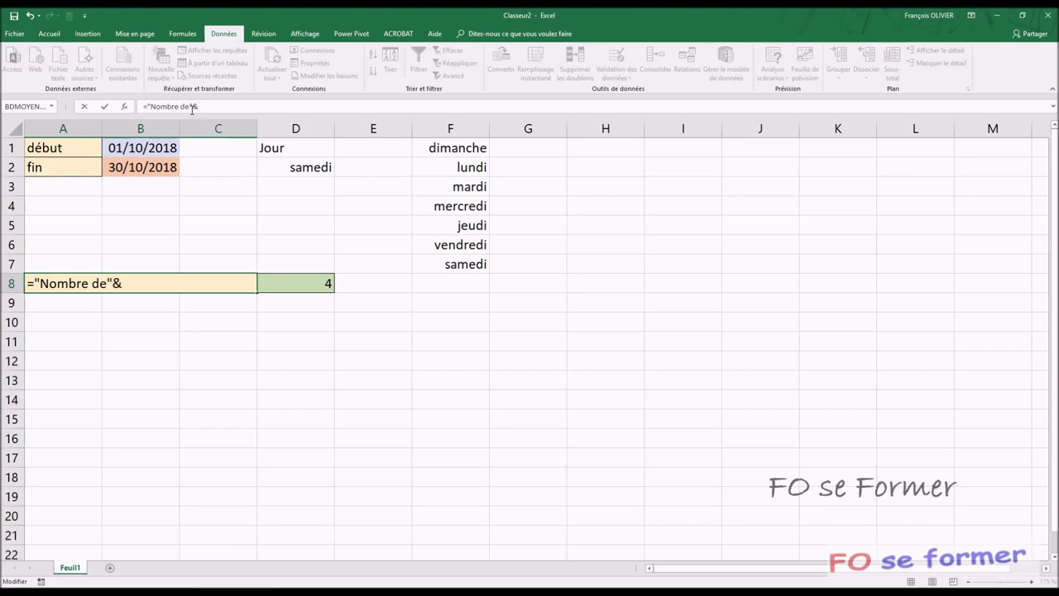
{"action": "type", "text": "texte"}
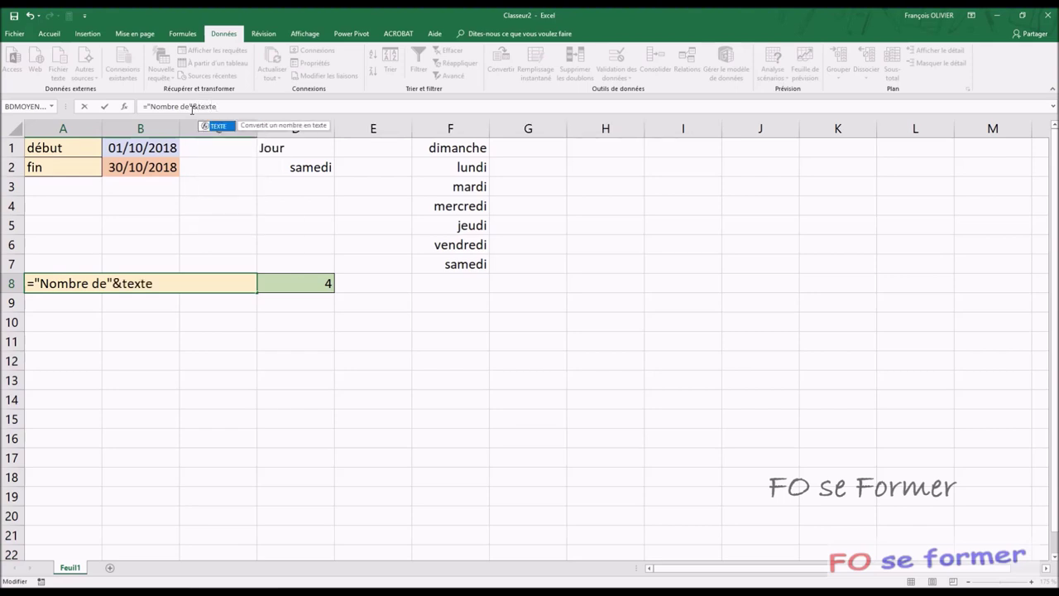
{"action": "type", "text": "("}
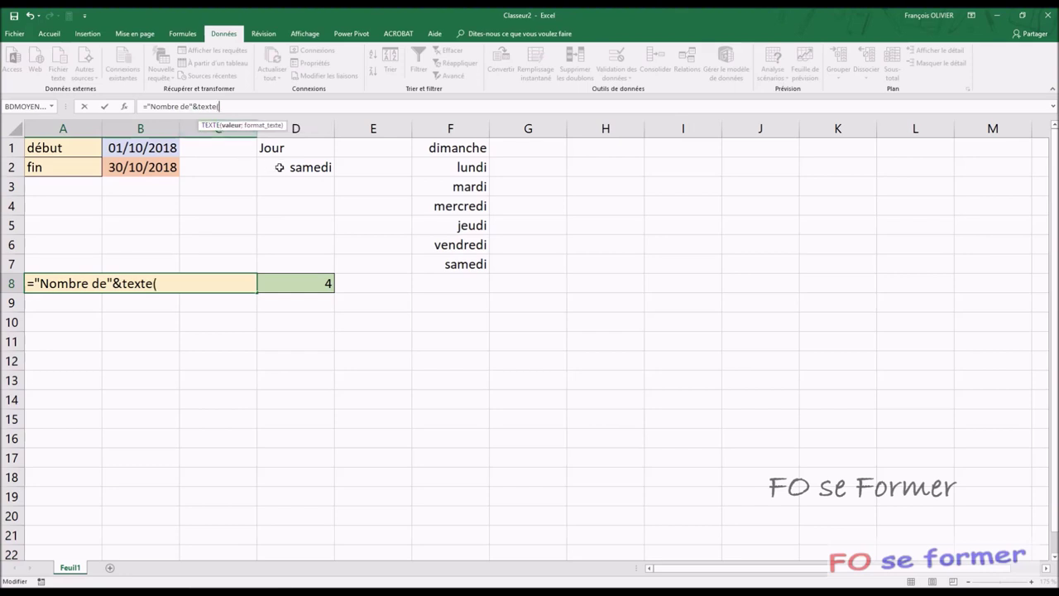
{"action": "left_click", "coordinate": [305, 169]}
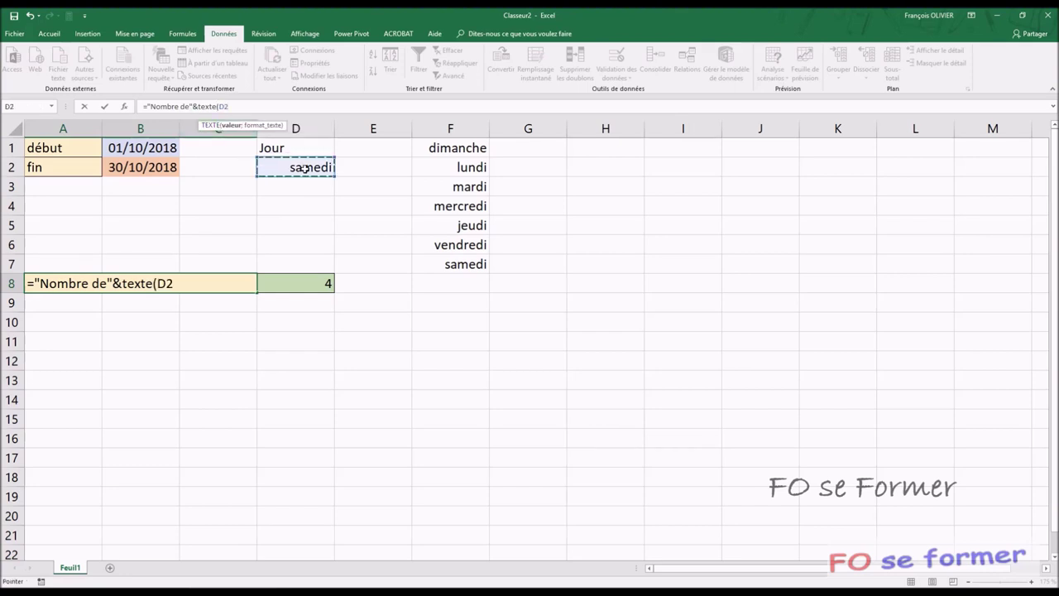
{"action": "type", "text": ";"}
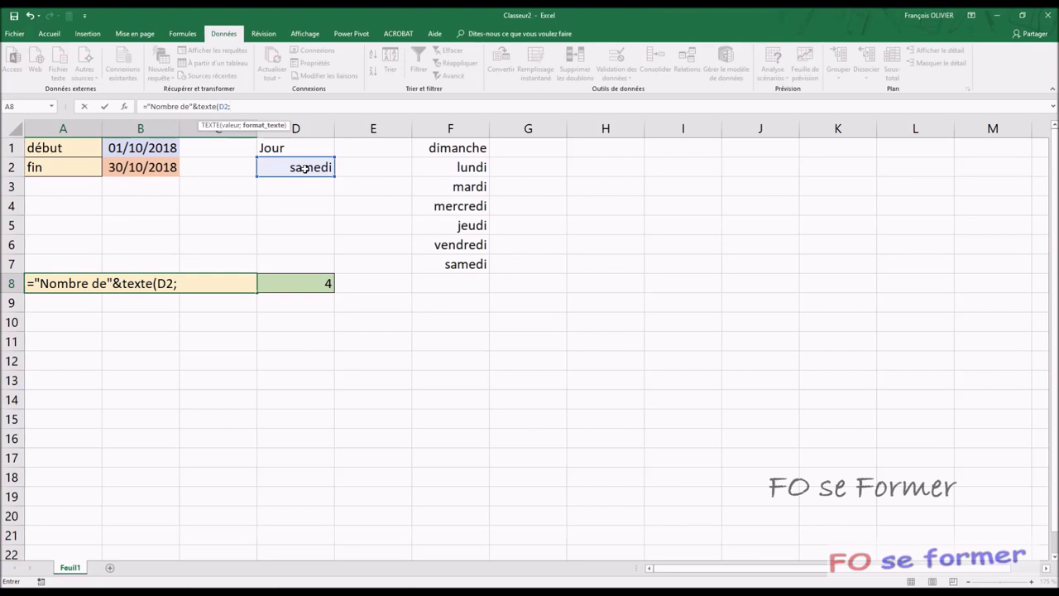
{"action": "type", "text": "jj"}
{"action": "key", "text": "BackSpace"}
{"action": "key", "text": "BackSpace"}
{"action": "key", "text": "BackSpace"}
{"action": "key", "text": "BackSpace"}
{"action": "key", "text": "BackSpace"}
{"action": "type", "text": ";"}
Set TEXTE's format argument to "jjjj" and commit A8, showing Nombre de samedi.
{"action": "left_click", "coordinate": [121, 108]}
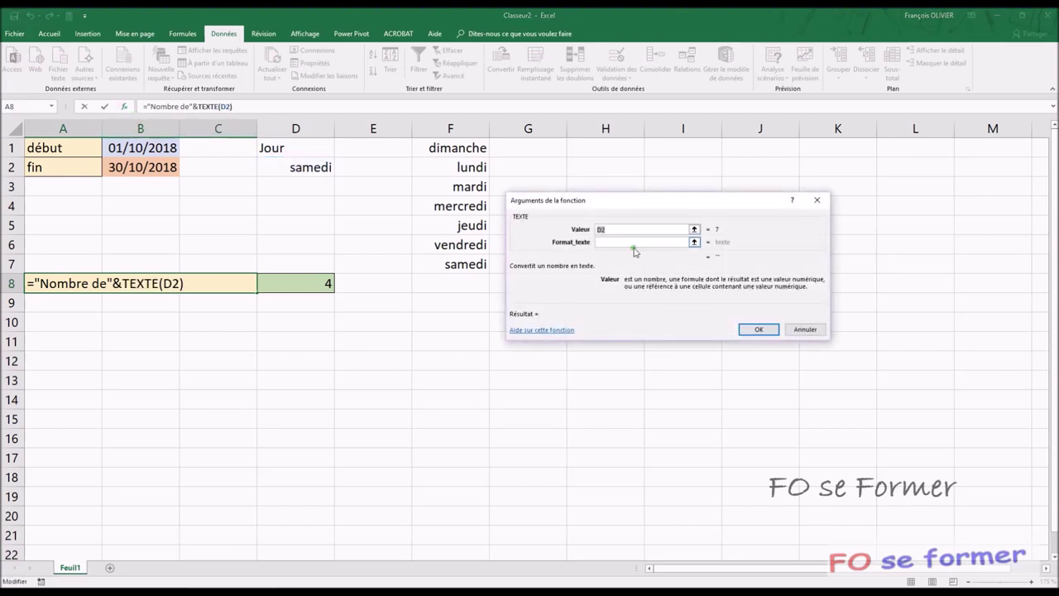
{"action": "left_click", "coordinate": [632, 240]}
{"action": "type", "text": "jjjj"}
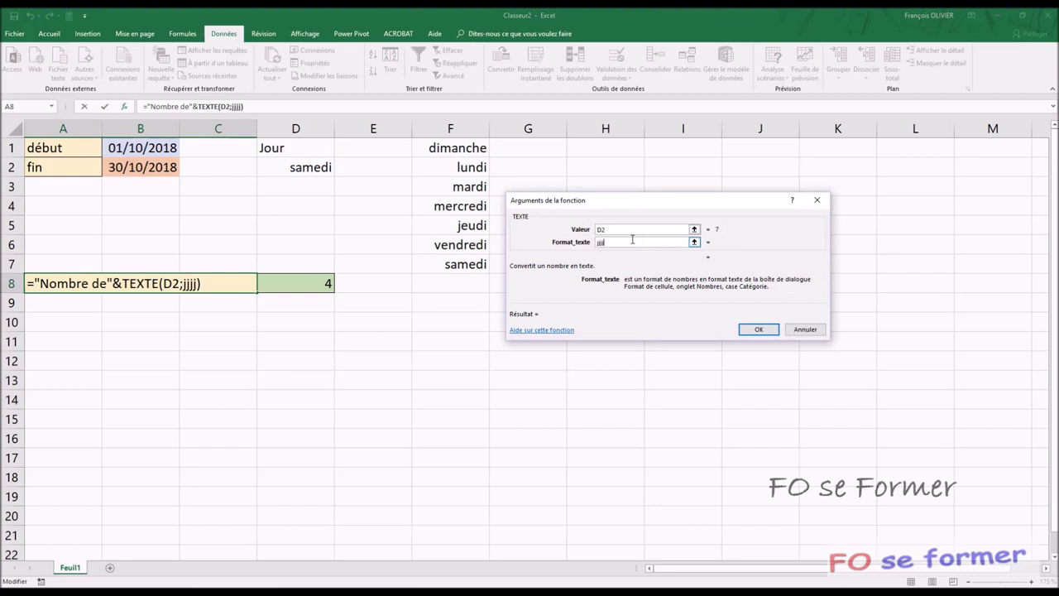
{"action": "left_click", "coordinate": [631, 229]}
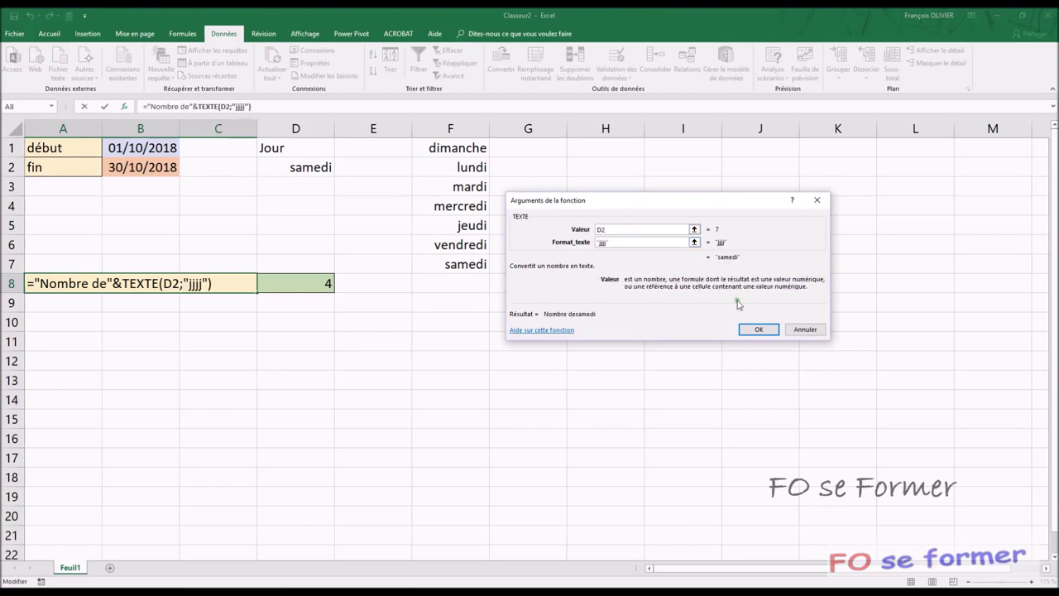
{"action": "left_click", "coordinate": [758, 329]}
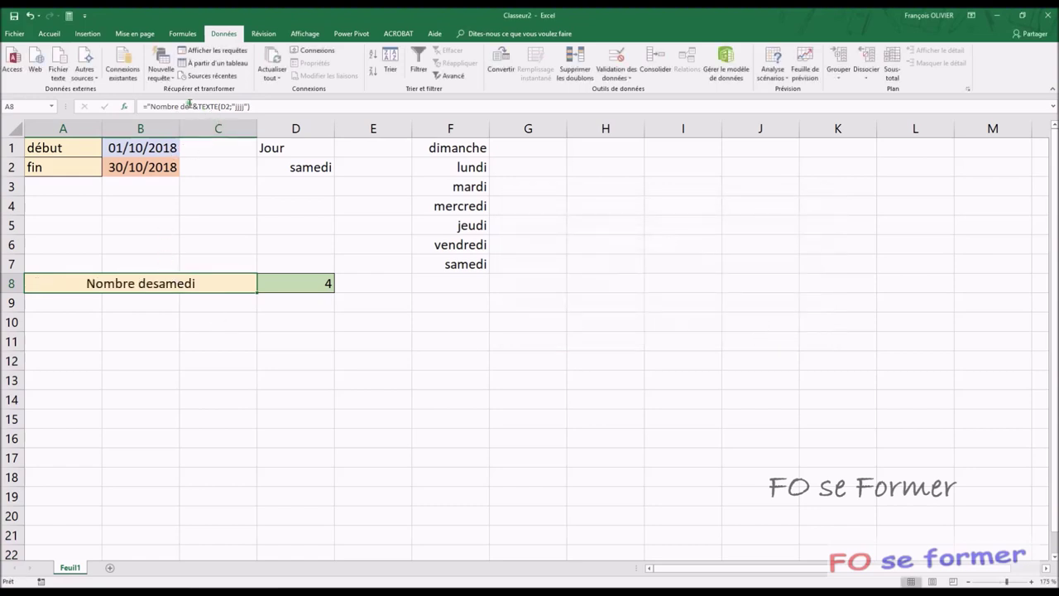
{"action": "left_click", "coordinate": [192, 104]}
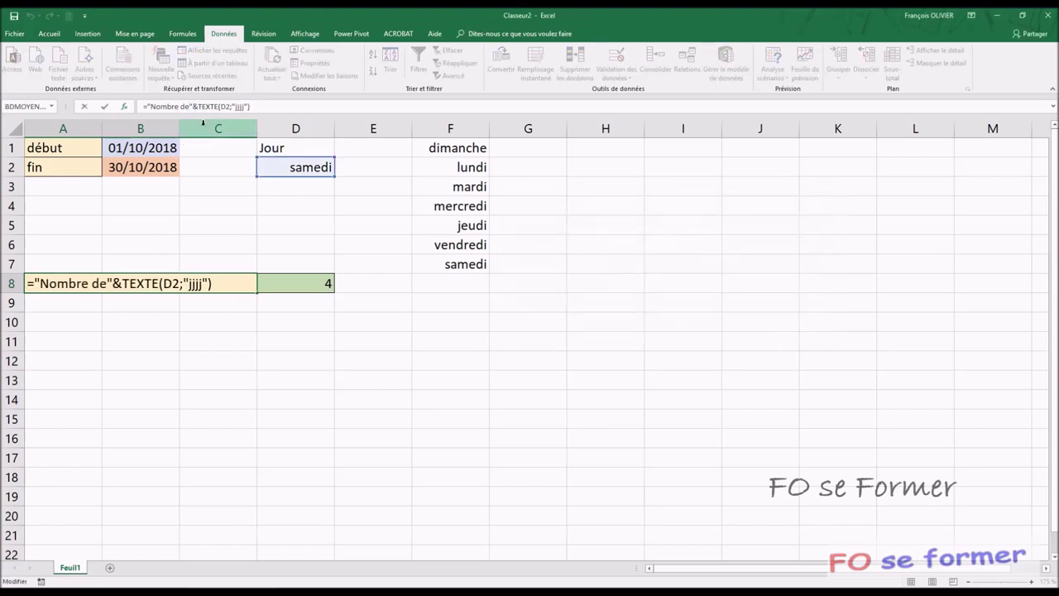
{"action": "key", "text": "Return"}
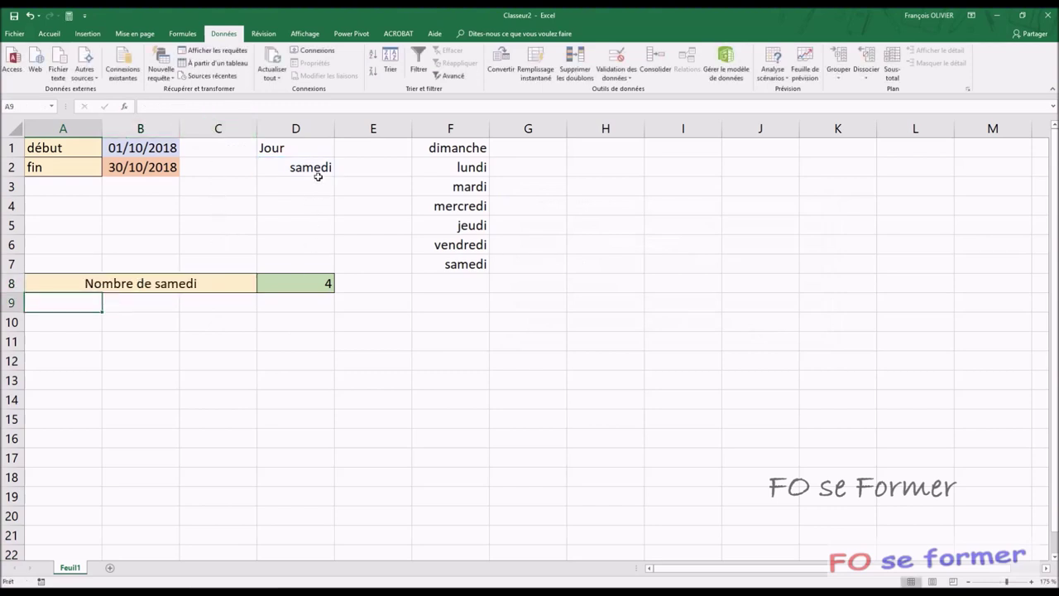
Choose mercredi from D2's weekday dropdown.
{"action": "left_click", "coordinate": [323, 169]}
{"action": "left_click", "coordinate": [341, 171]}
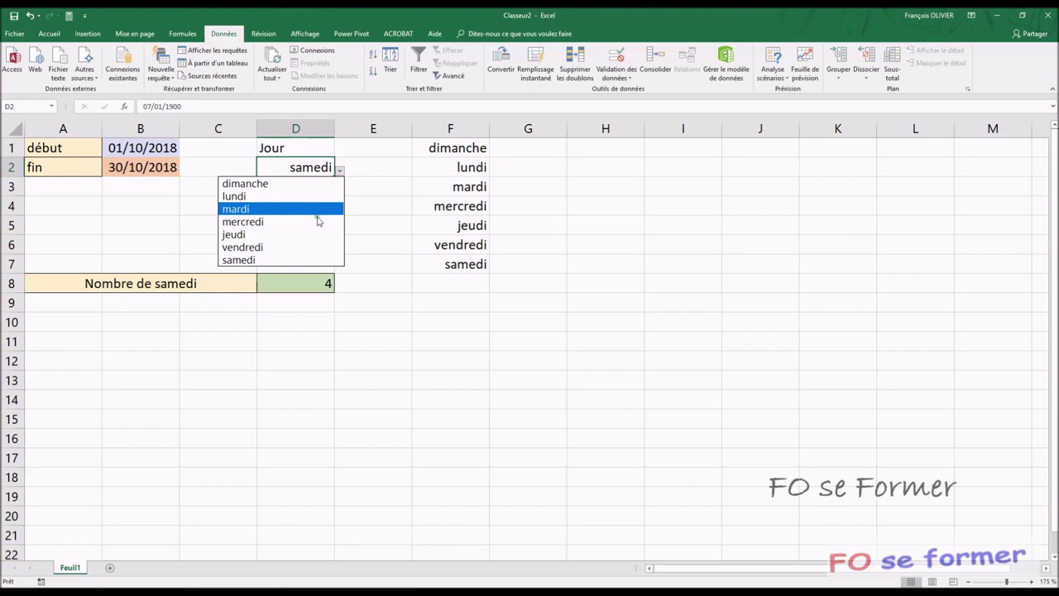
{"action": "left_click", "coordinate": [318, 222]}
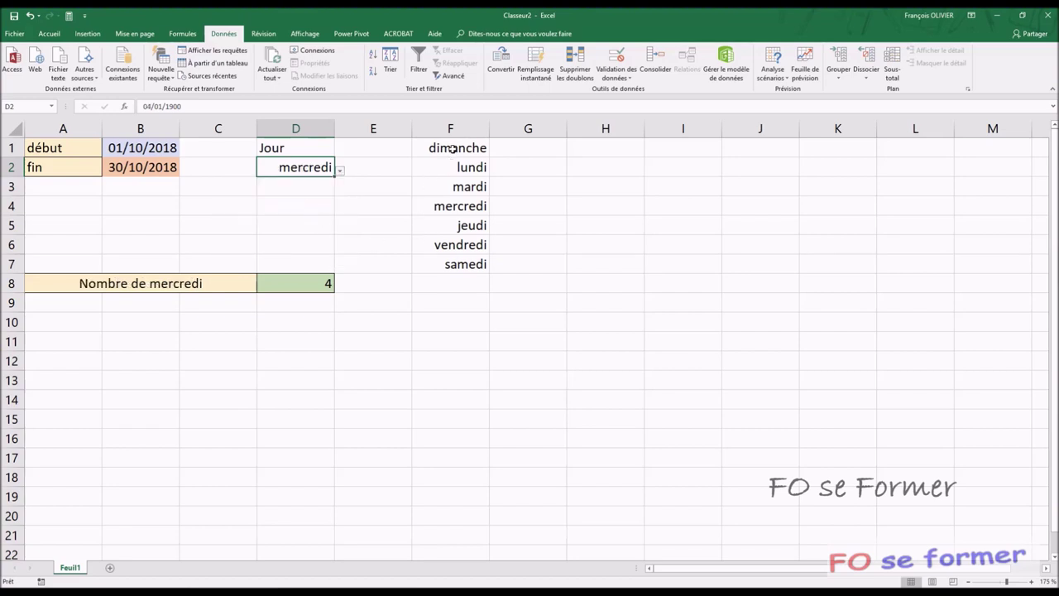
Set the font colour of F1:F7's day names to white to hide the helper list.
{"action": "left_click_drag", "start_coordinate": [454, 147], "coordinate": [454, 263]}
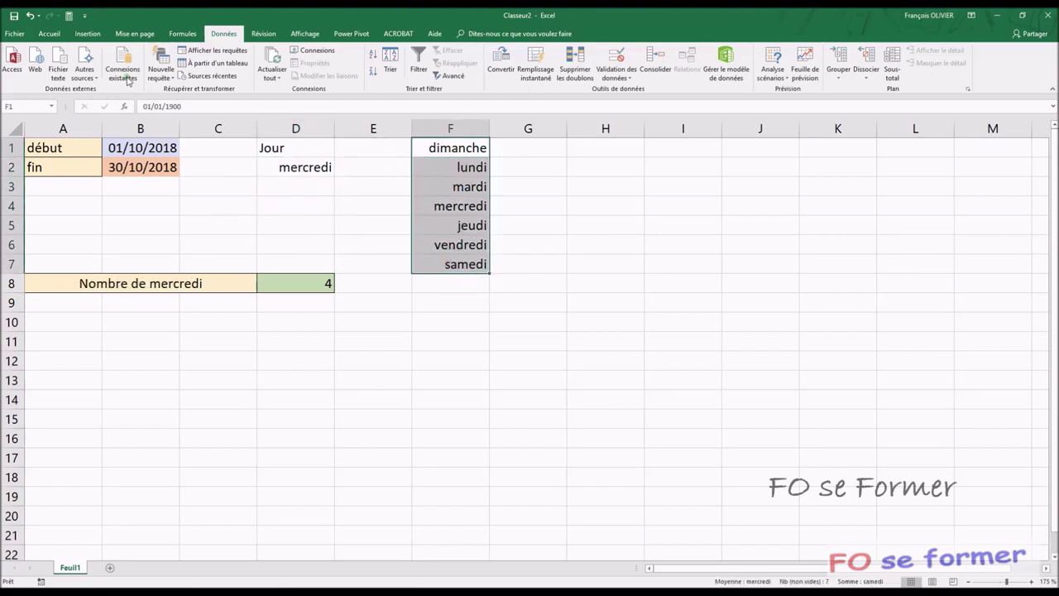
{"action": "left_click", "coordinate": [48, 34]}
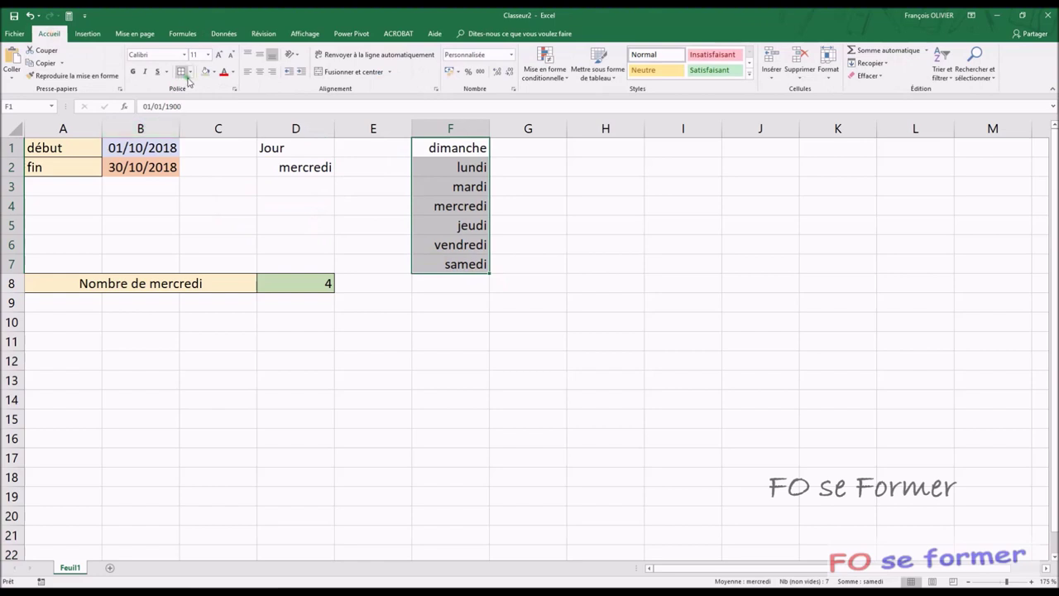
{"action": "left_click", "coordinate": [232, 72]}
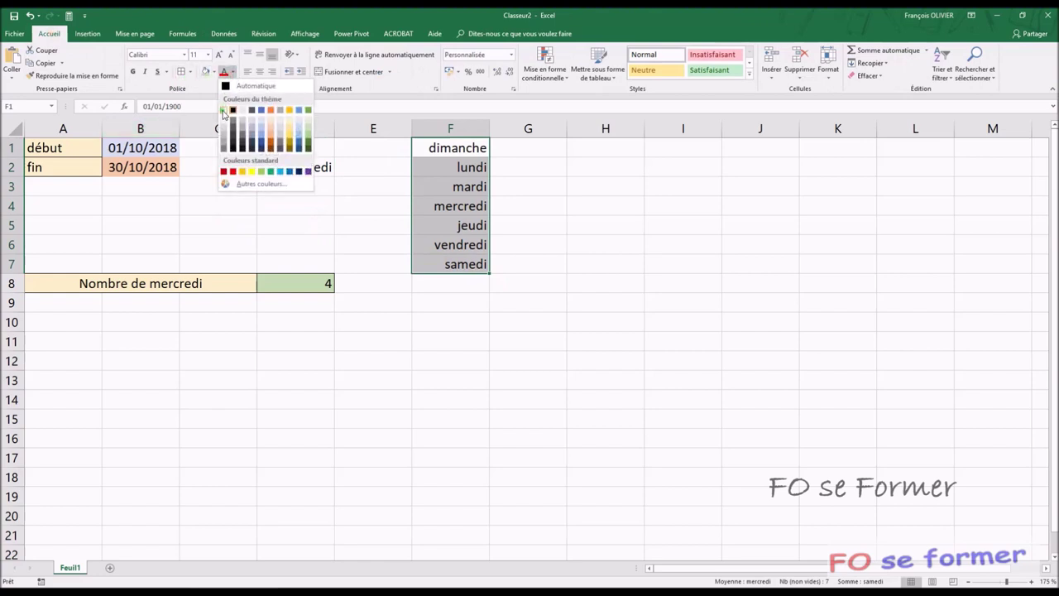
{"action": "left_click", "coordinate": [224, 111]}
{"action": "left_click", "coordinate": [271, 199]}
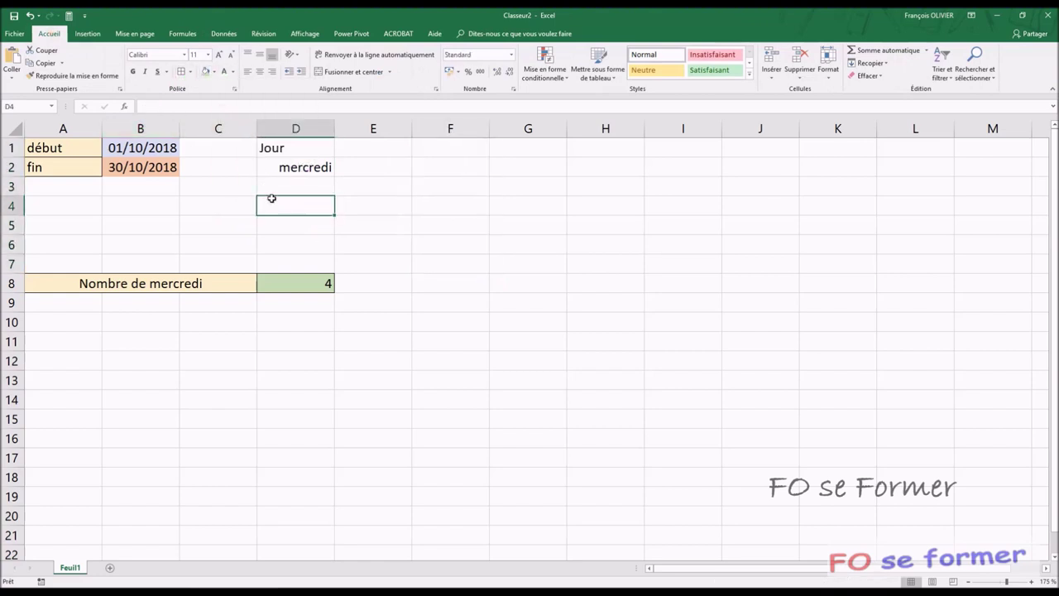
{"action": "left_click", "coordinate": [291, 168]}
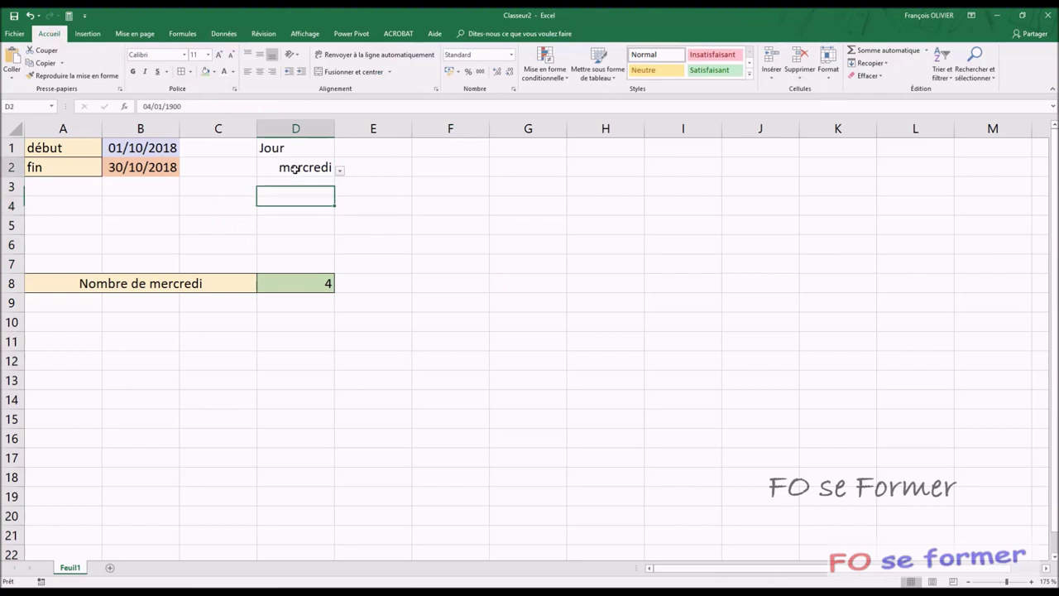
{"action": "left_click", "coordinate": [339, 169]}
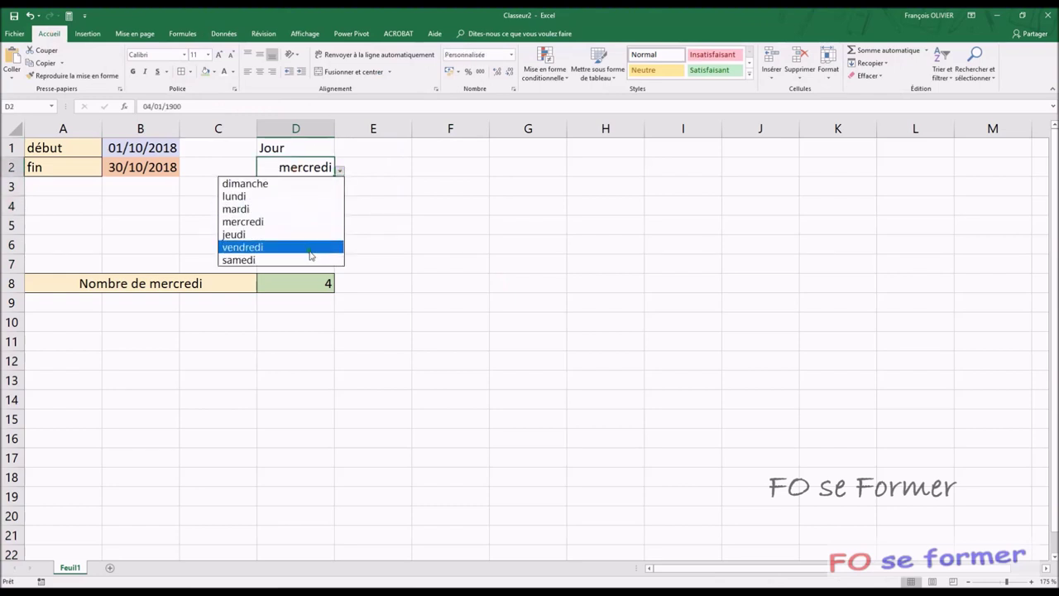
{"action": "key", "text": "Escape"}
{"action": "double_click", "coordinate": [164, 167]}
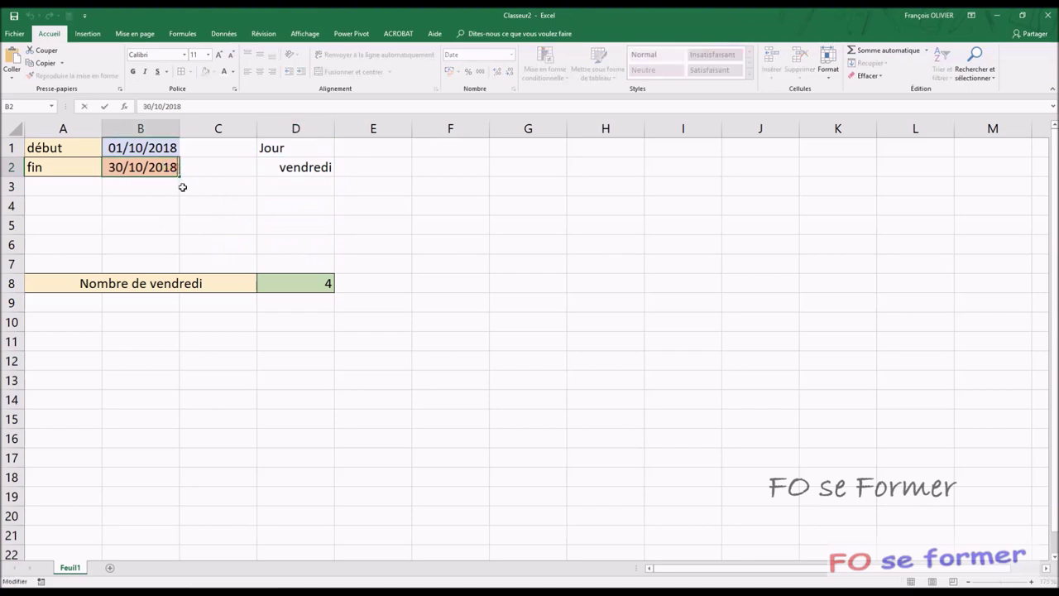
Change the B2 end date's year to 2019, giving 30/10/2019, then select the weekday count in D8.
{"action": "key", "text": "BackSpace"}
{"action": "type", "text": "9"}
{"action": "key", "text": "Return"}
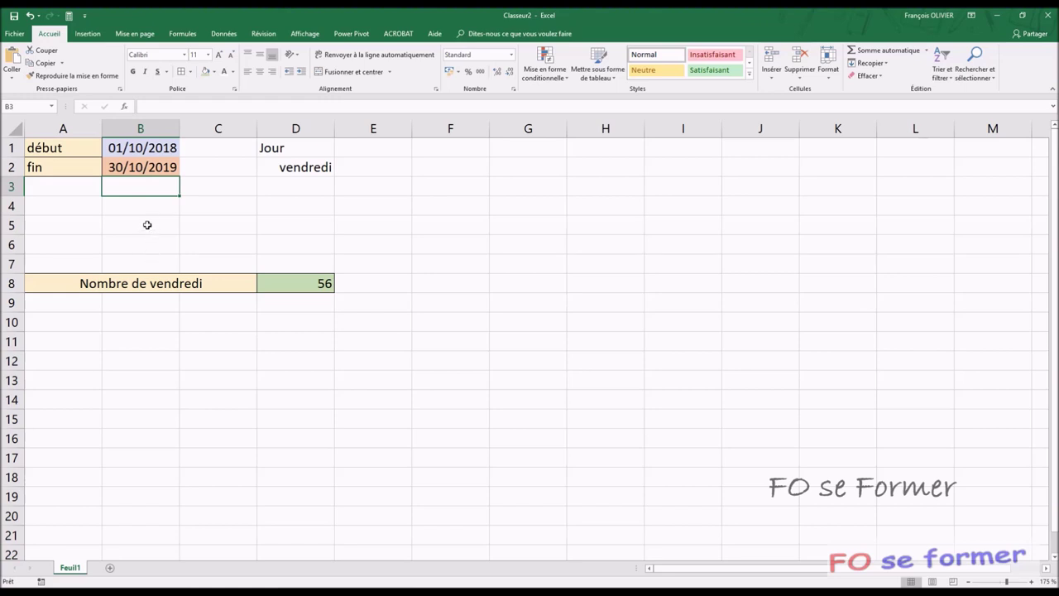
{"action": "double_click", "coordinate": [146, 227]}
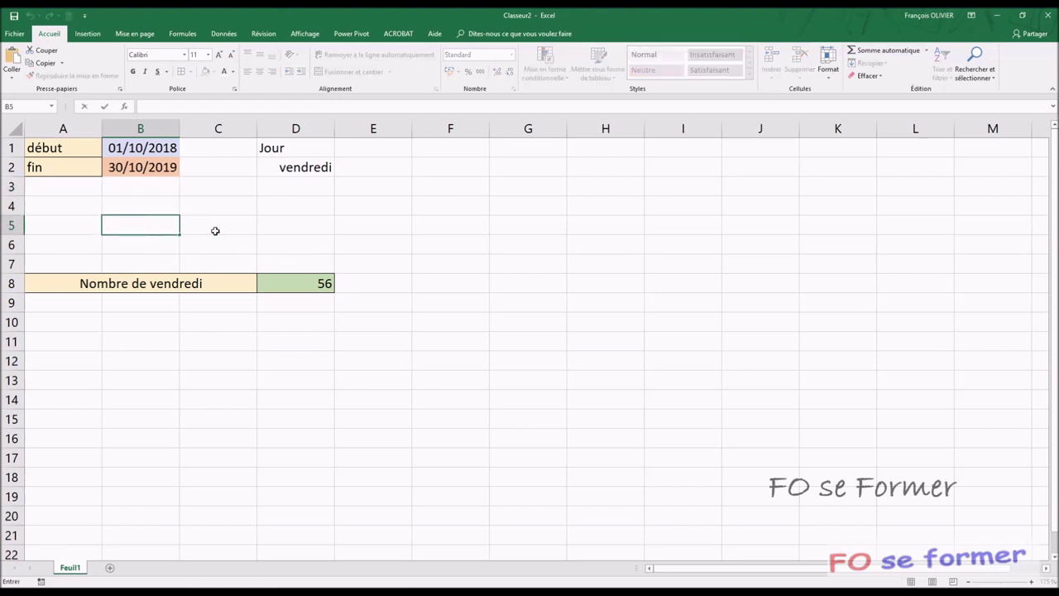
{"action": "left_click", "coordinate": [298, 284]}
{"action": "double_click", "coordinate": [298, 284]}
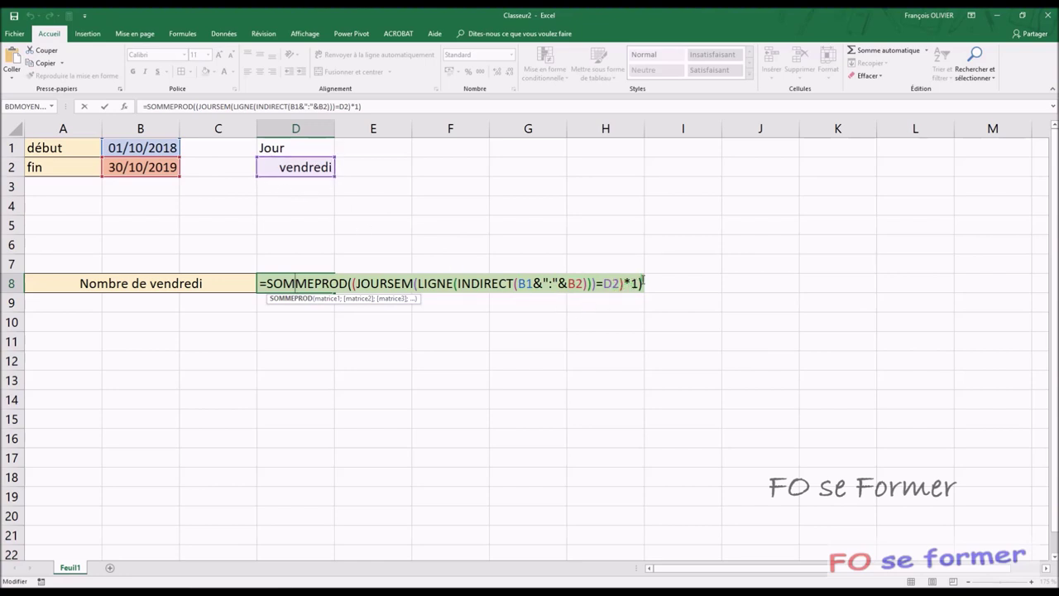
{"action": "key", "text": "Return"}
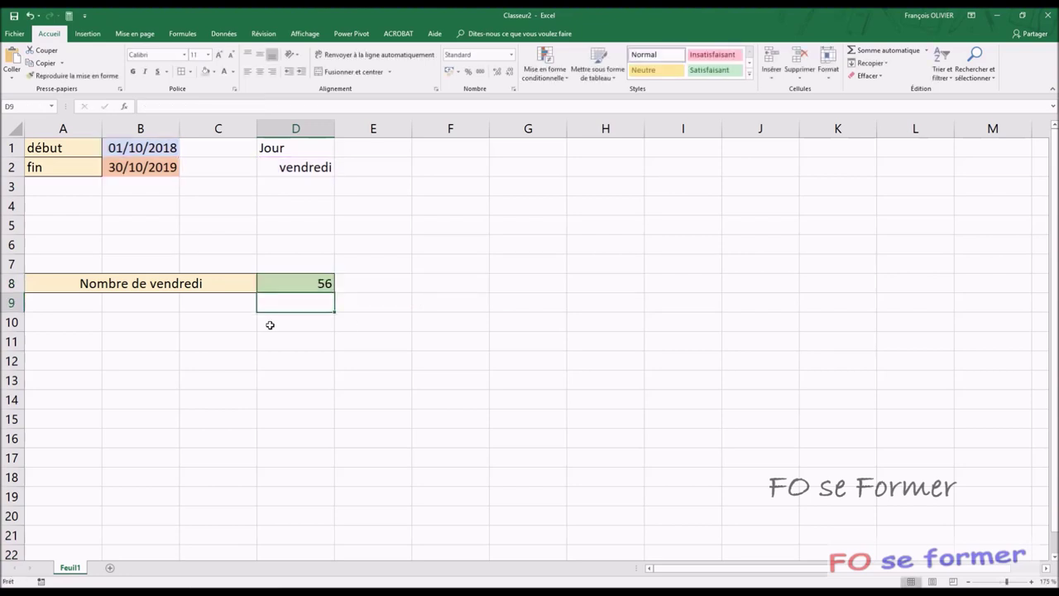